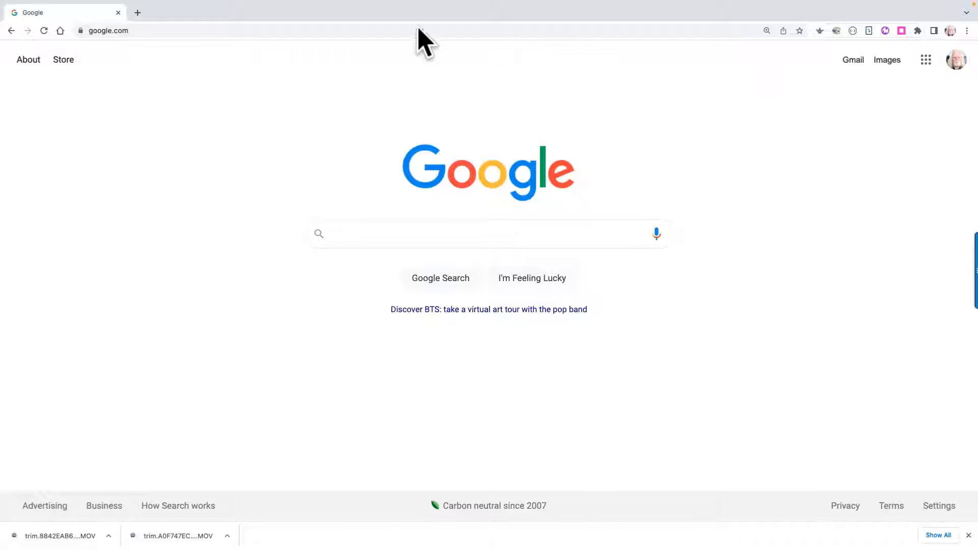
Search Google for "clipchamp" and open the main Clipchamp website from the results.
click(362, 232)
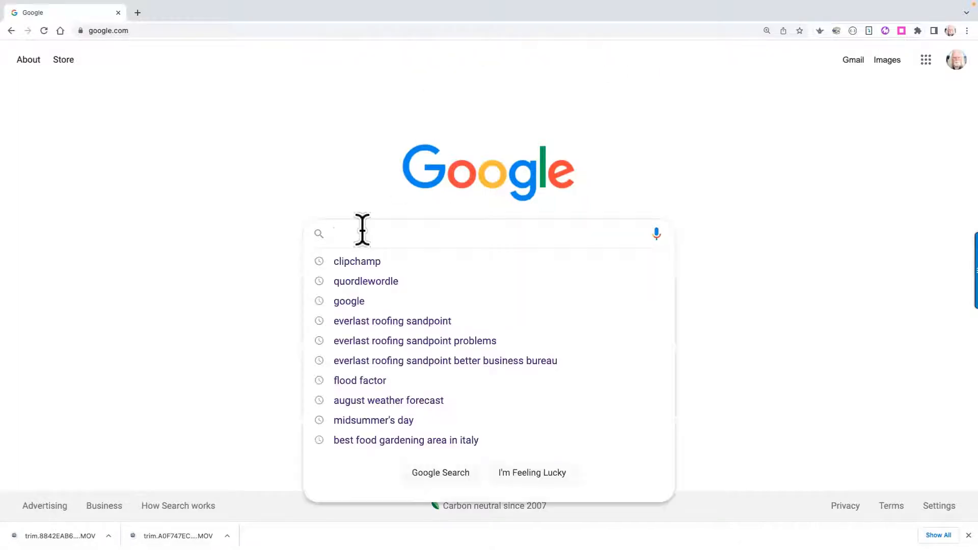
text(clip)
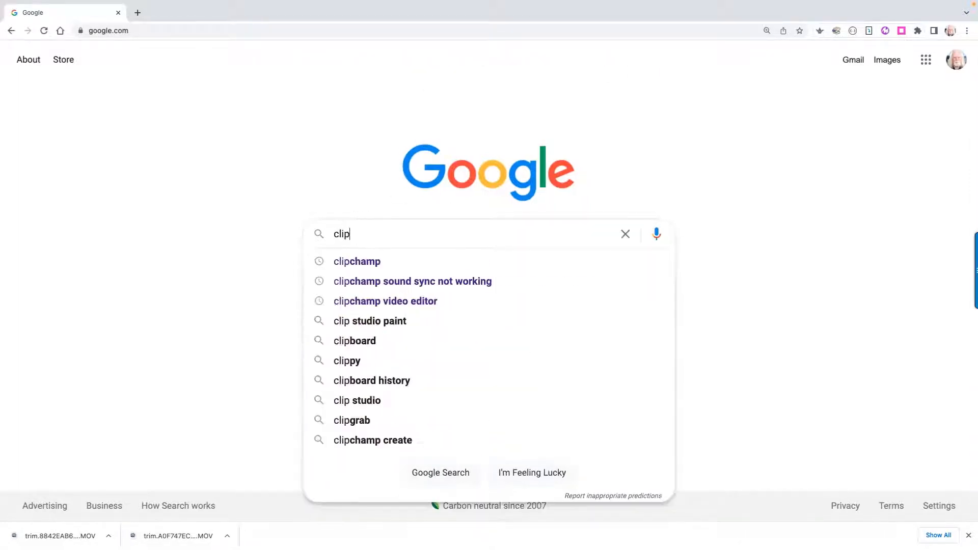
text(champ)
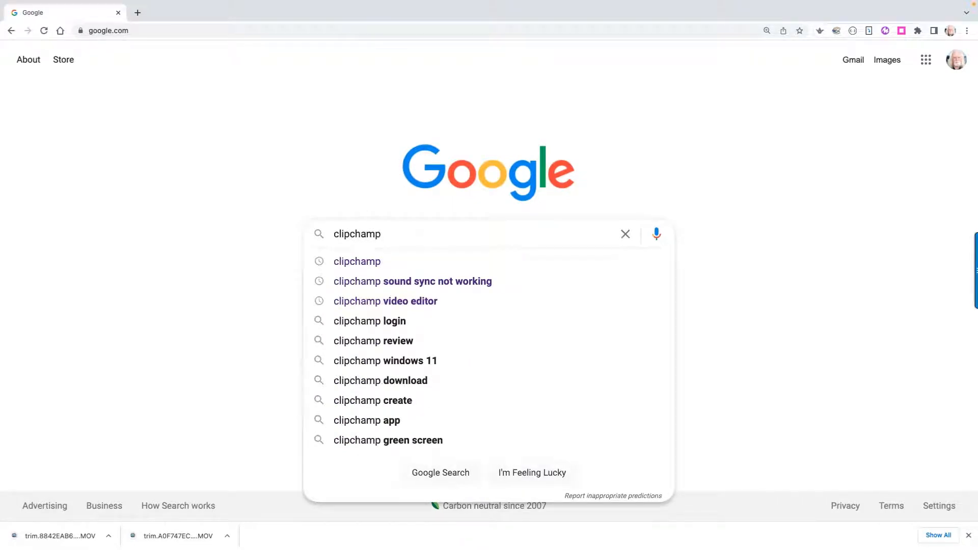
key(Return)
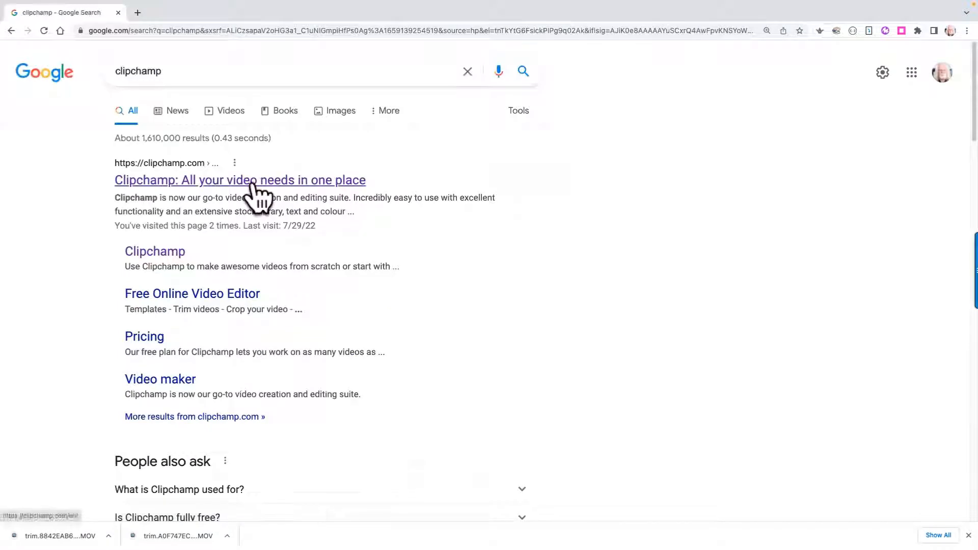
click(252, 183)
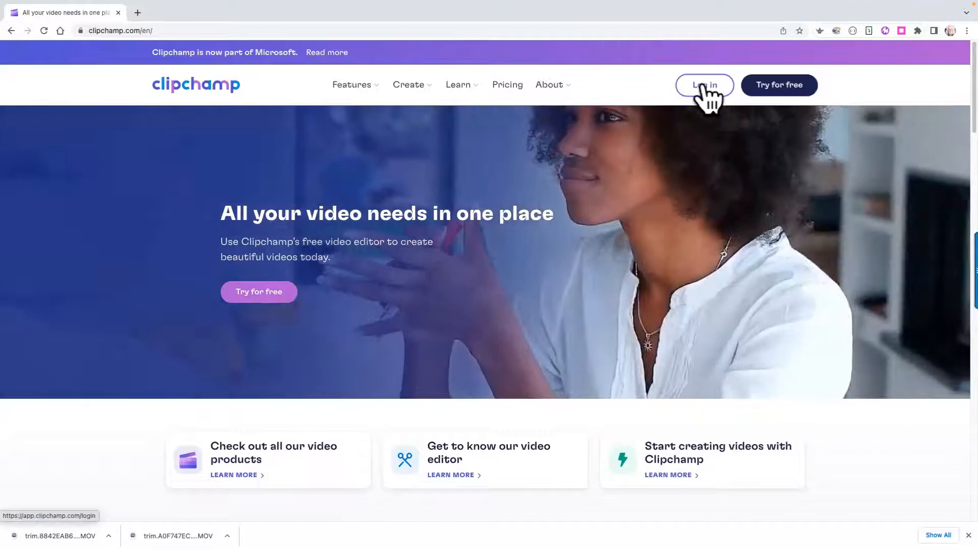
Log in to Clipchamp and create a new video project.
click(704, 86)
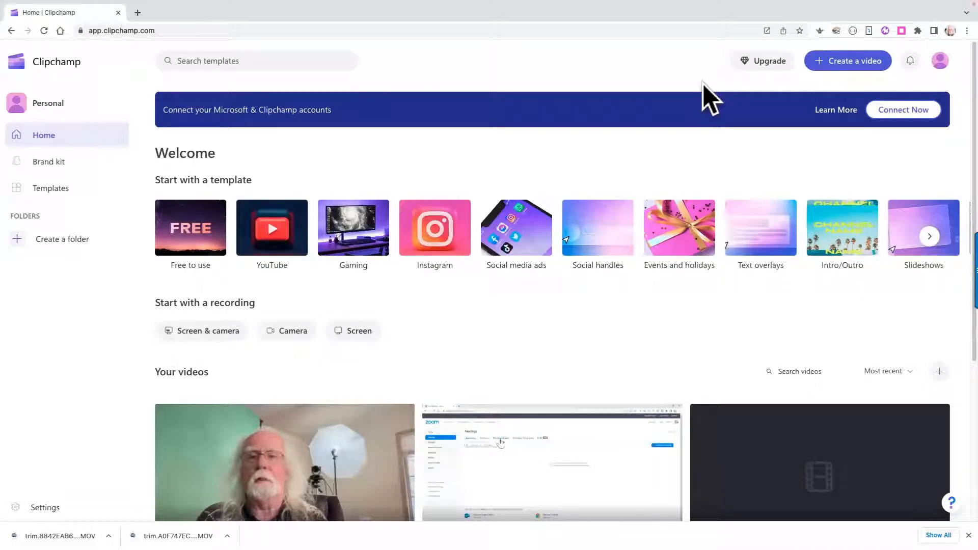
click(856, 77)
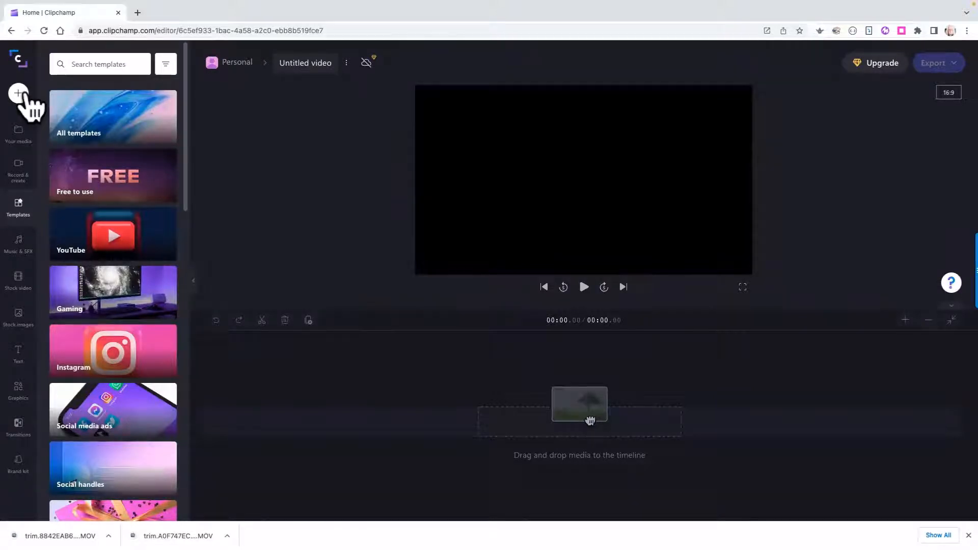
Import the talking-head video and the mountain-town street video from the phone, saving both files in the Videos folder.
click(19, 93)
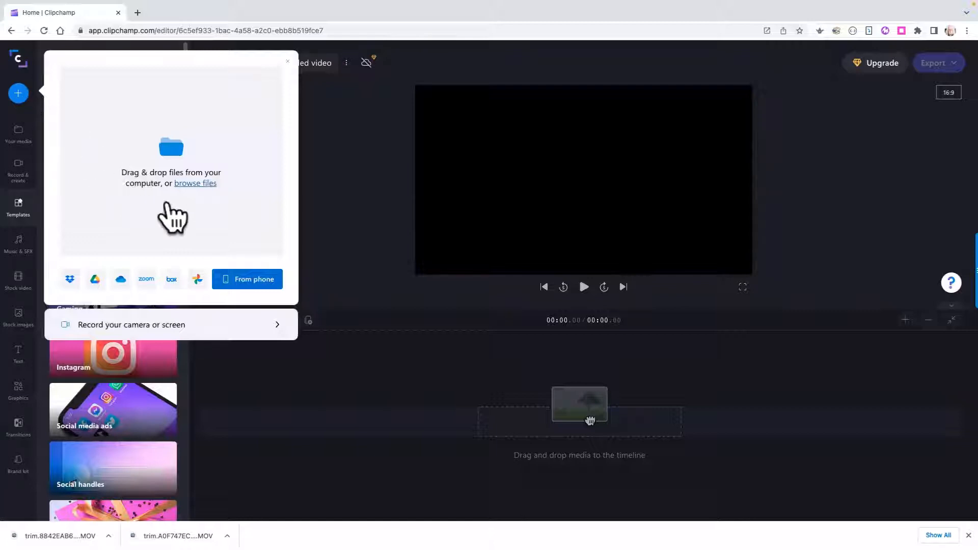
click(198, 185)
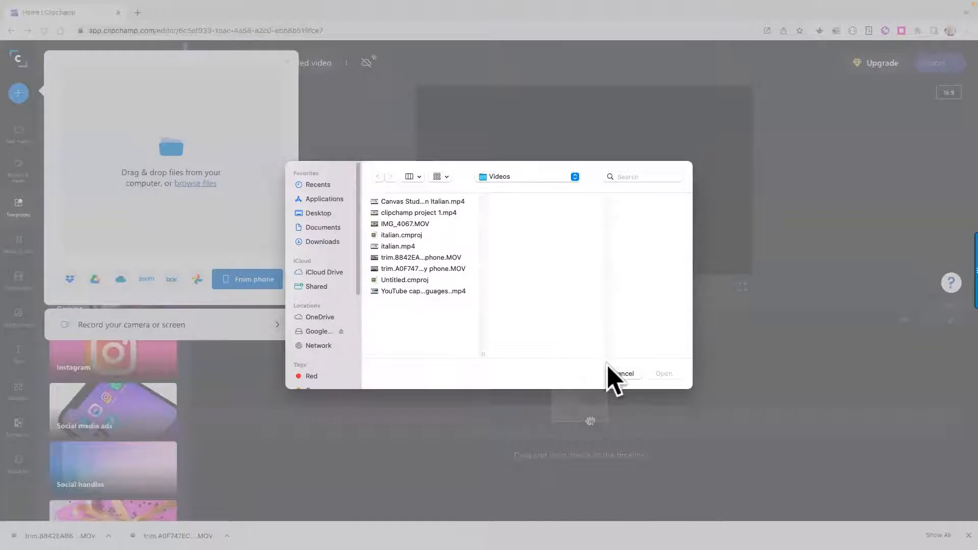
click(620, 374)
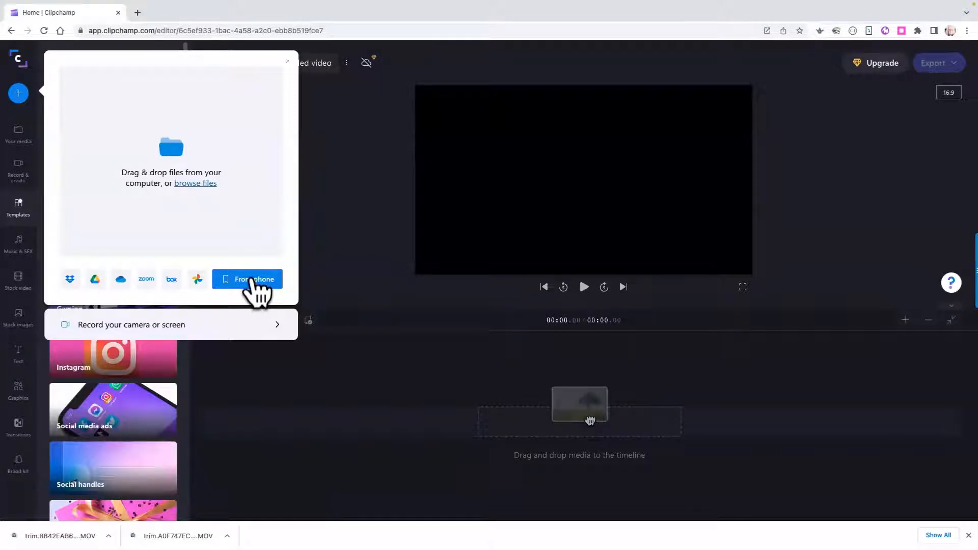
click(255, 286)
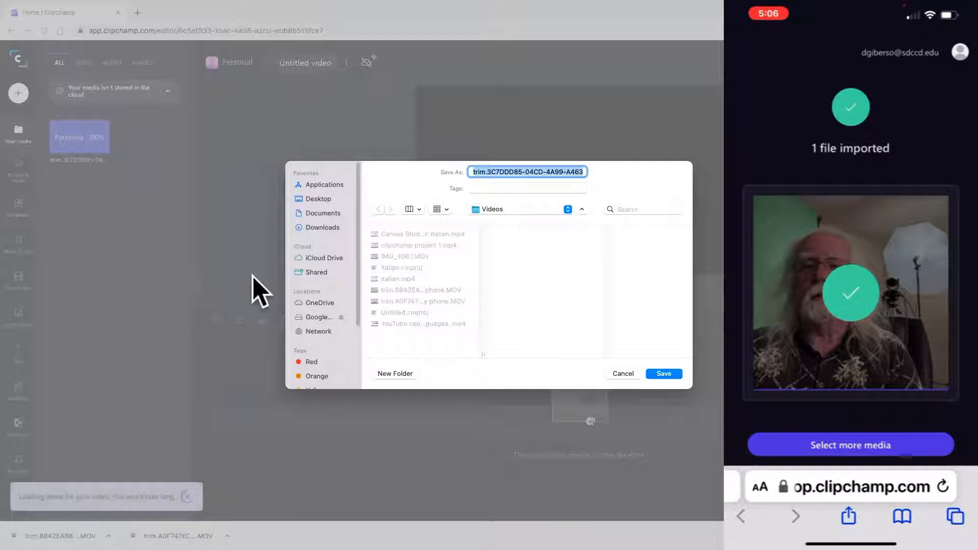
click(672, 373)
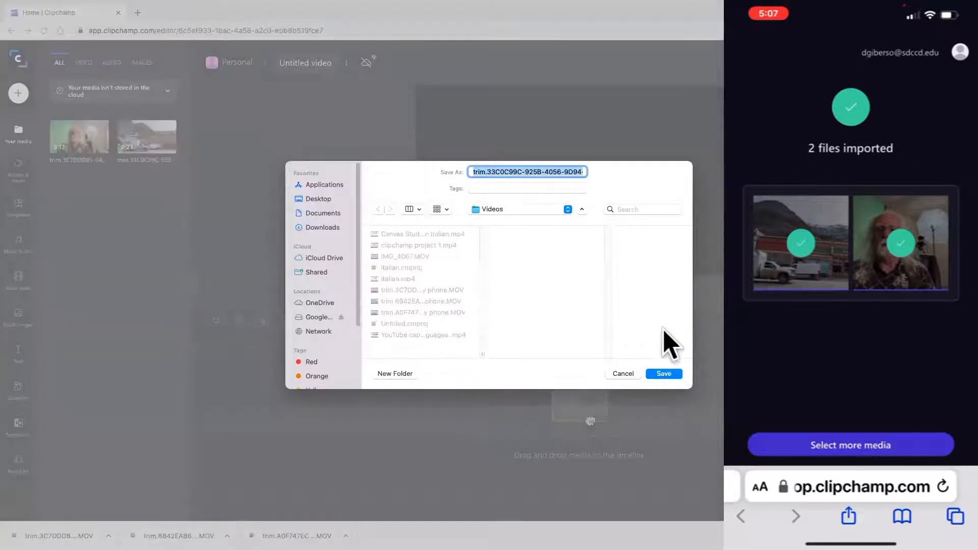
click(665, 374)
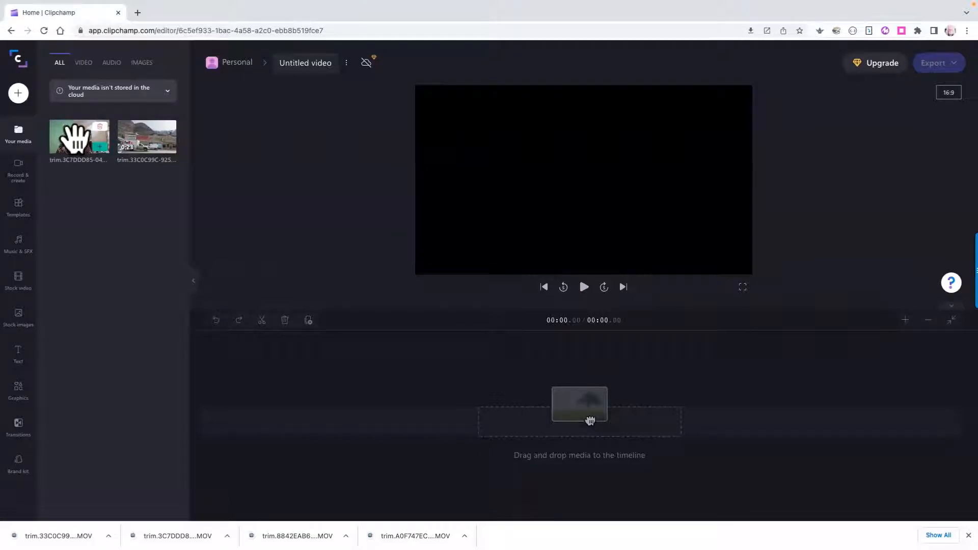
Place the talking-head clip at the start of the timeline and play its first few seconds.
drag(75, 137, 231, 435)
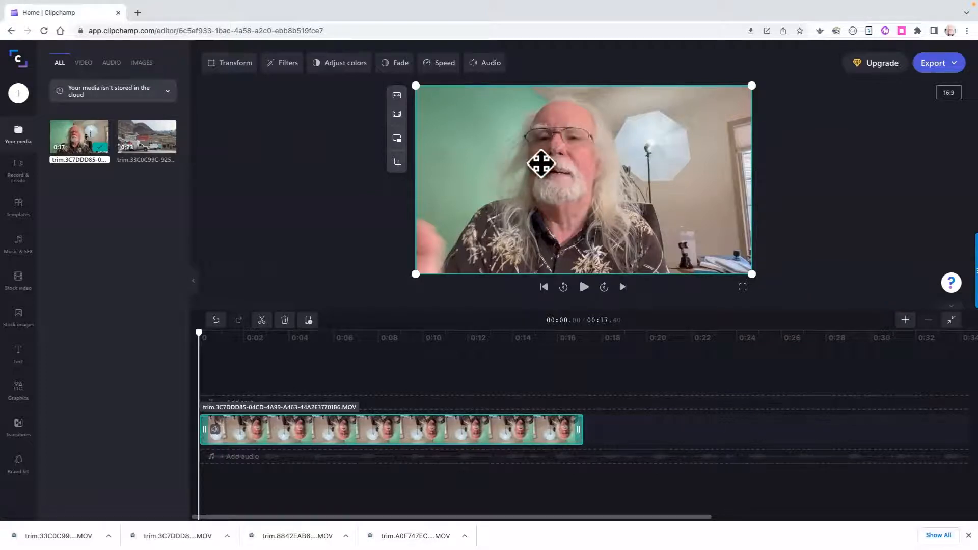
click(585, 287)
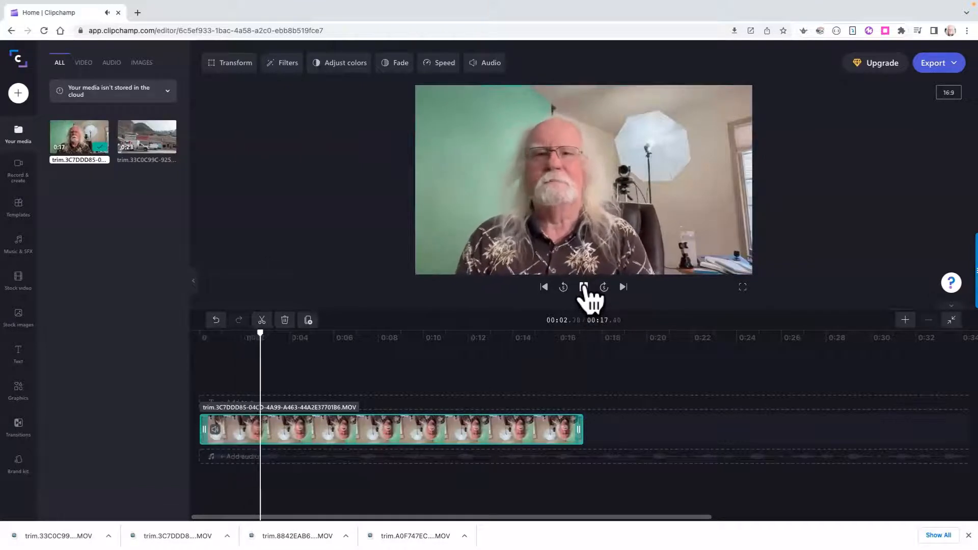
click(584, 290)
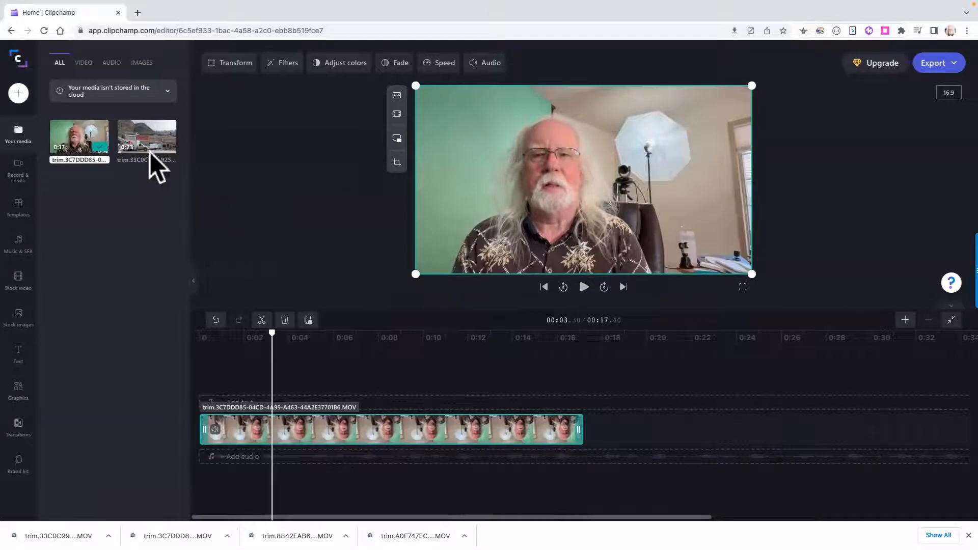
Add the mountain-town street clip to the timeline directly after the talking-head clip.
mouse_move(147, 140)
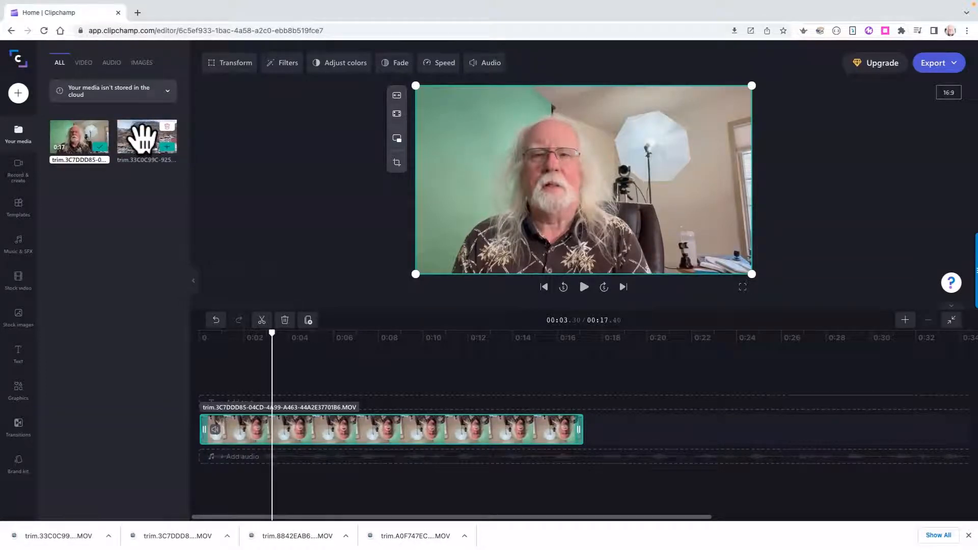
drag(144, 138, 618, 423)
mouse_move(611, 425)
mouse_down()
mouse_move(600, 421)
mouse_move(602, 431)
mouse_up()
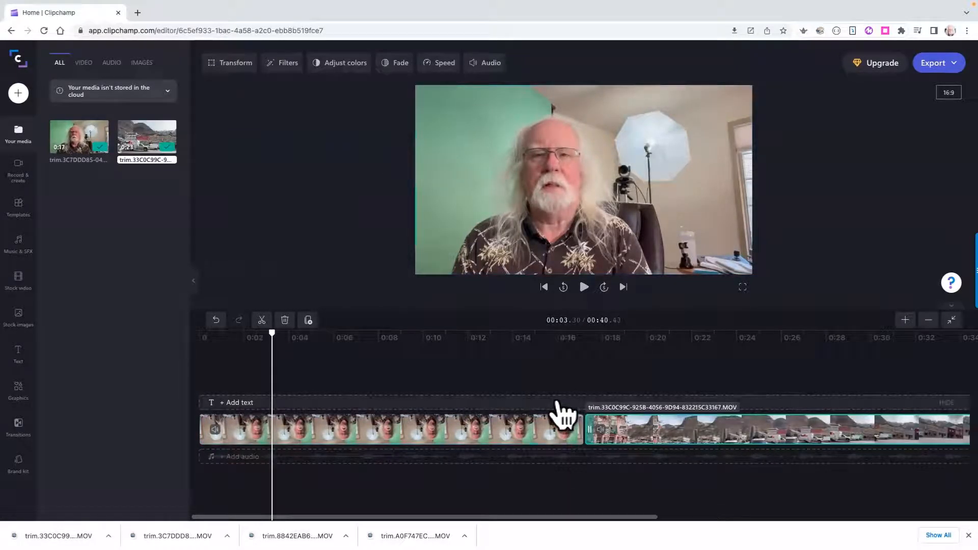
Preview the cut between the two clips, playing from shortly before the end of the talking-head clip.
click(571, 338)
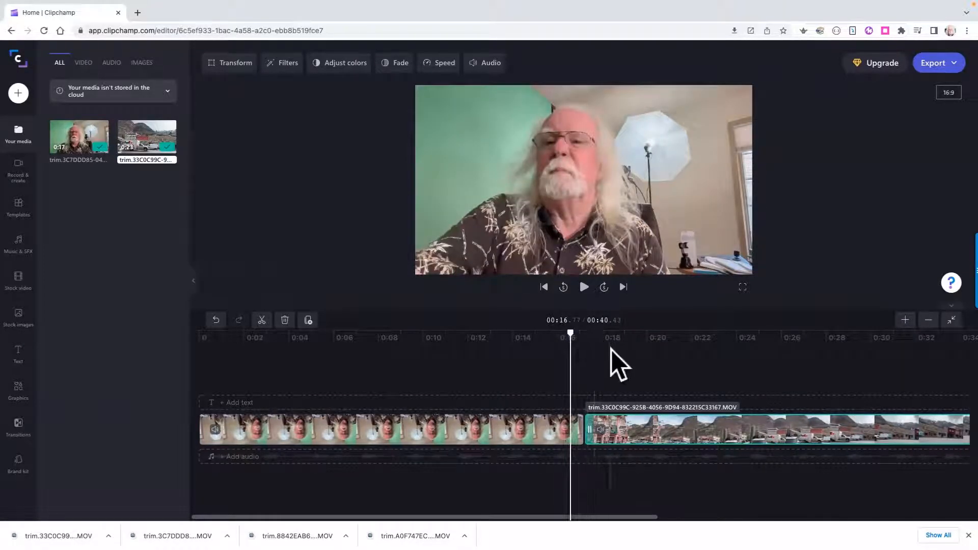
drag(570, 334, 550, 332)
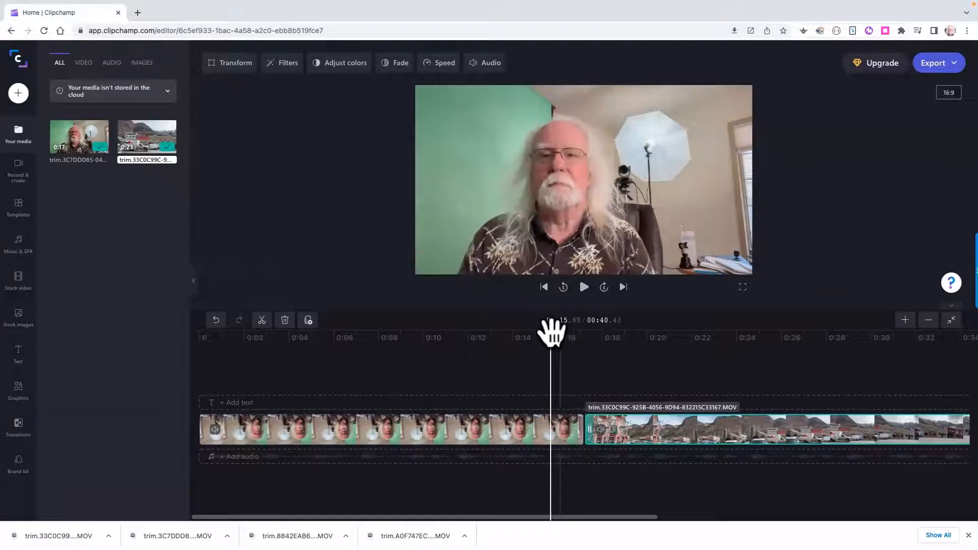
click(585, 289)
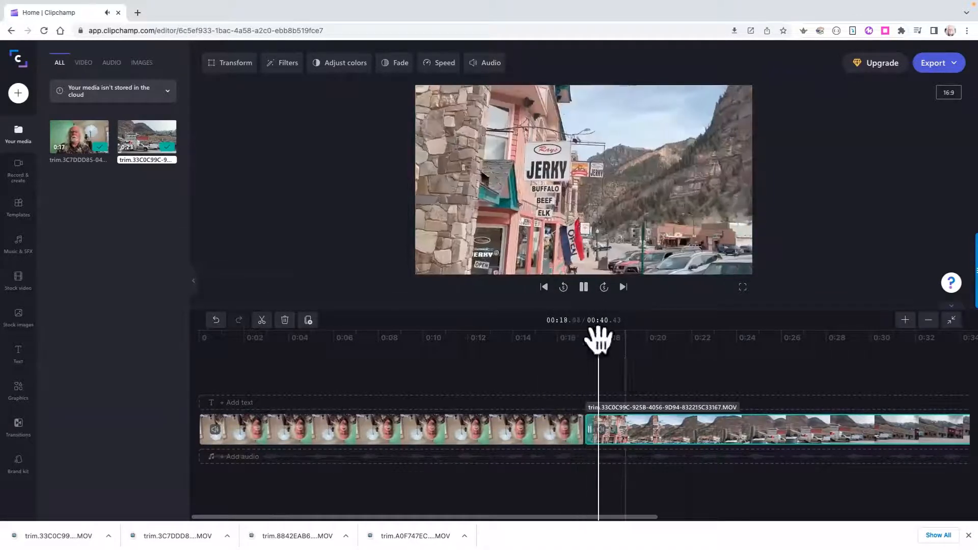
click(584, 288)
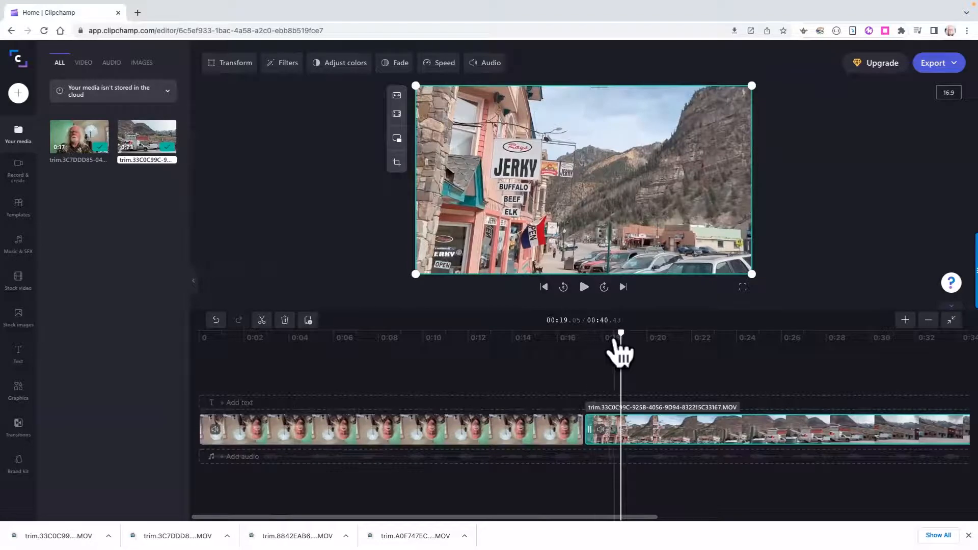
Scrub the playhead back and forth through both clips to examine different moments of the video.
drag(620, 331, 188, 339)
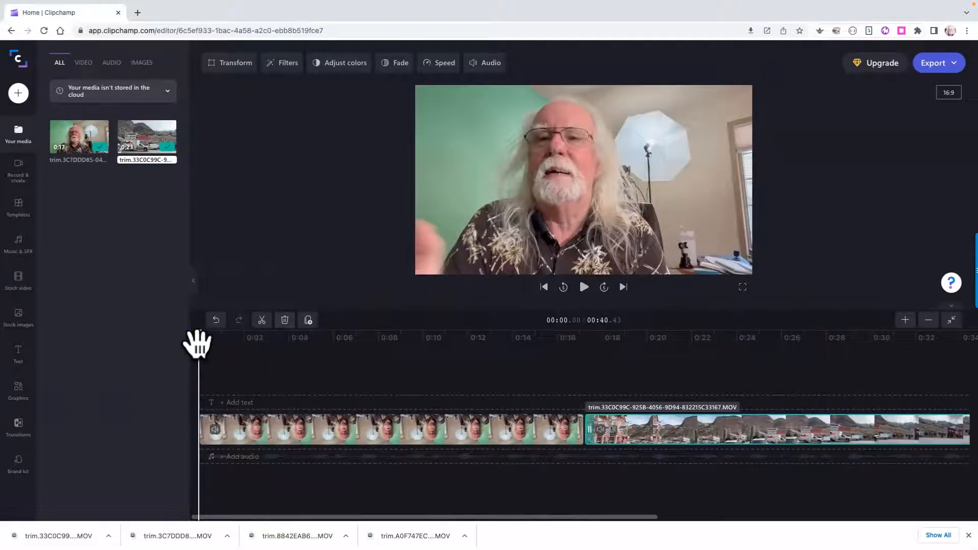
drag(199, 351, 392, 360)
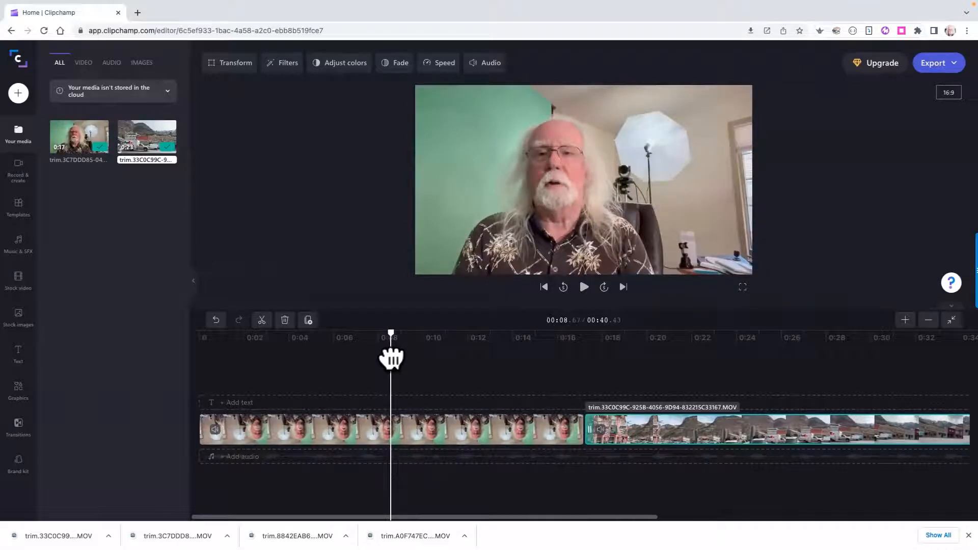
drag(391, 359, 359, 350)
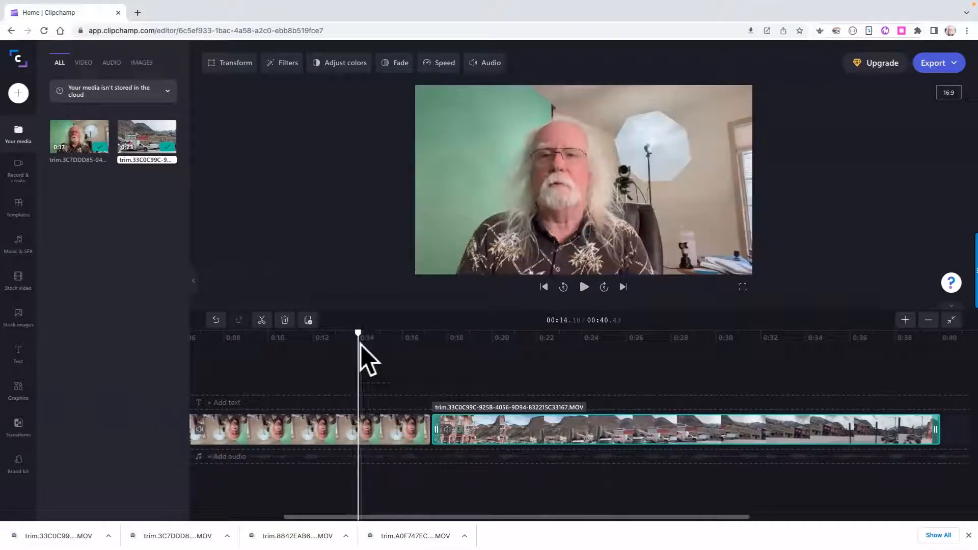
drag(358, 344, 359, 349)
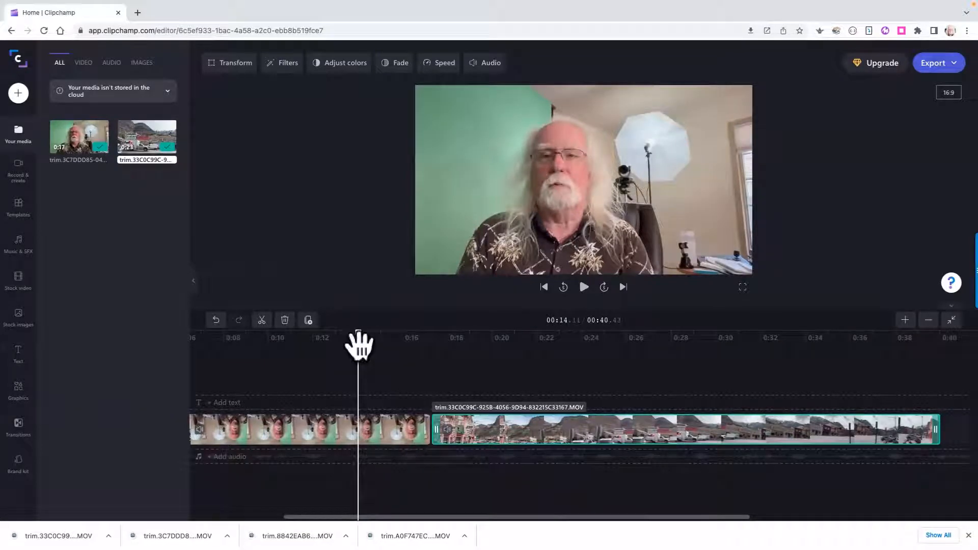
click(494, 340)
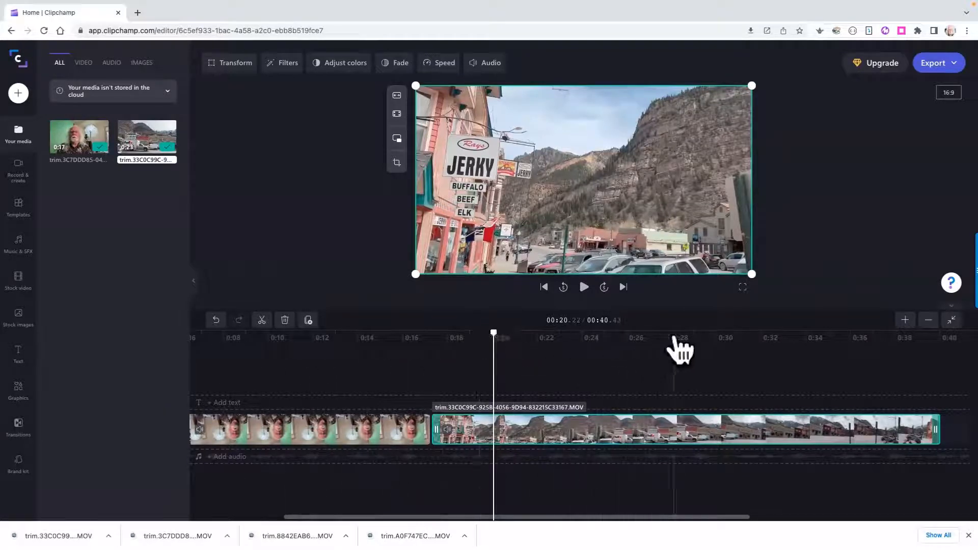
click(773, 339)
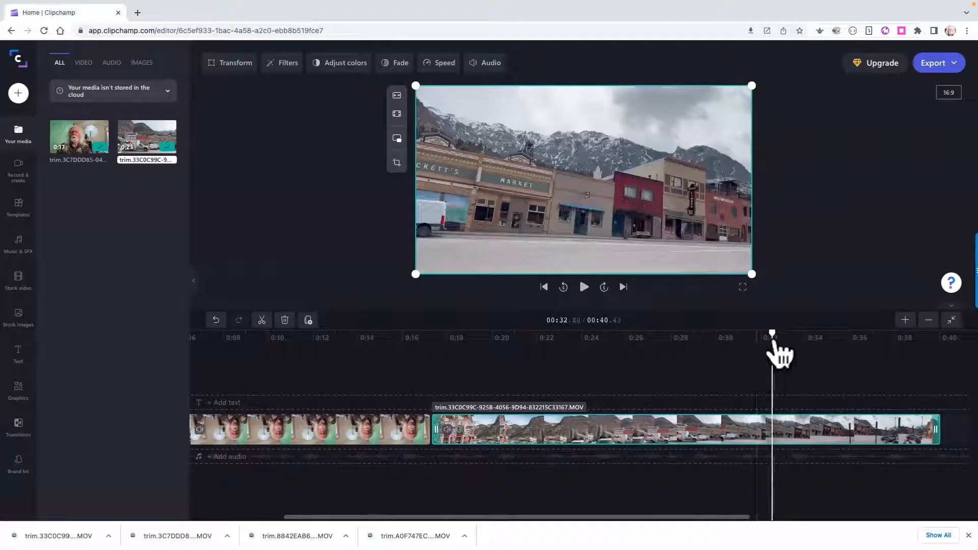
drag(773, 333, 159, 331)
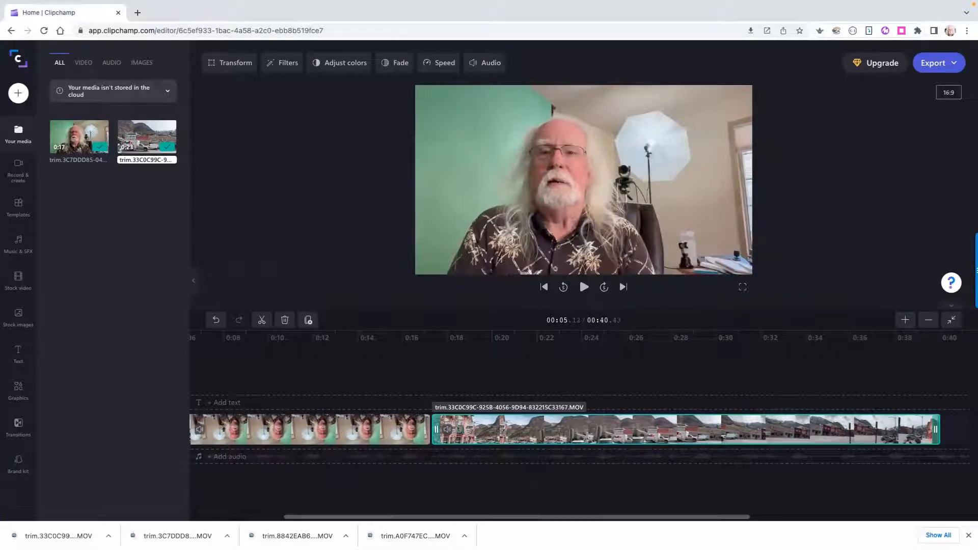
Play the talking-head clip from the start of the timeline and stop at about 5 seconds.
scroll(603, 484, left, 5)
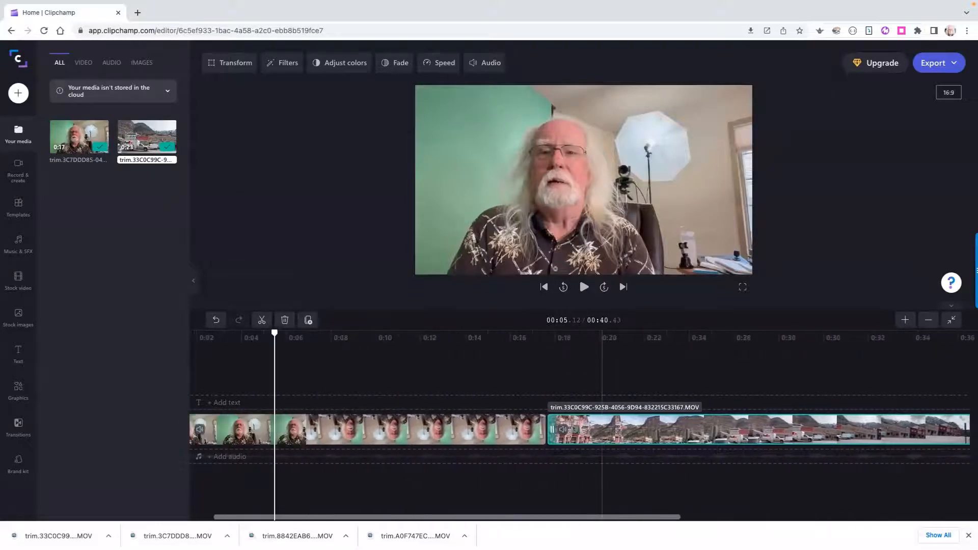
scroll(602, 484, left, 3)
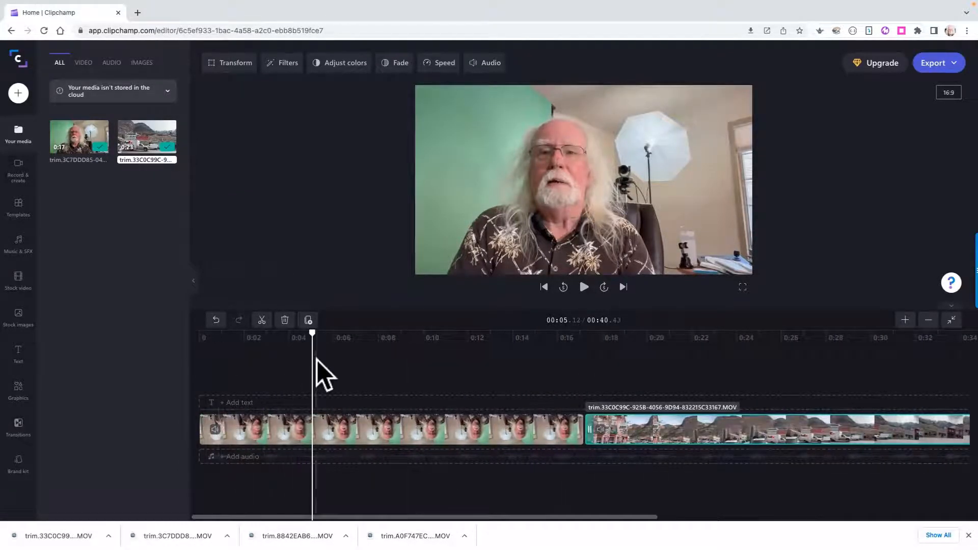
drag(311, 362, 185, 361)
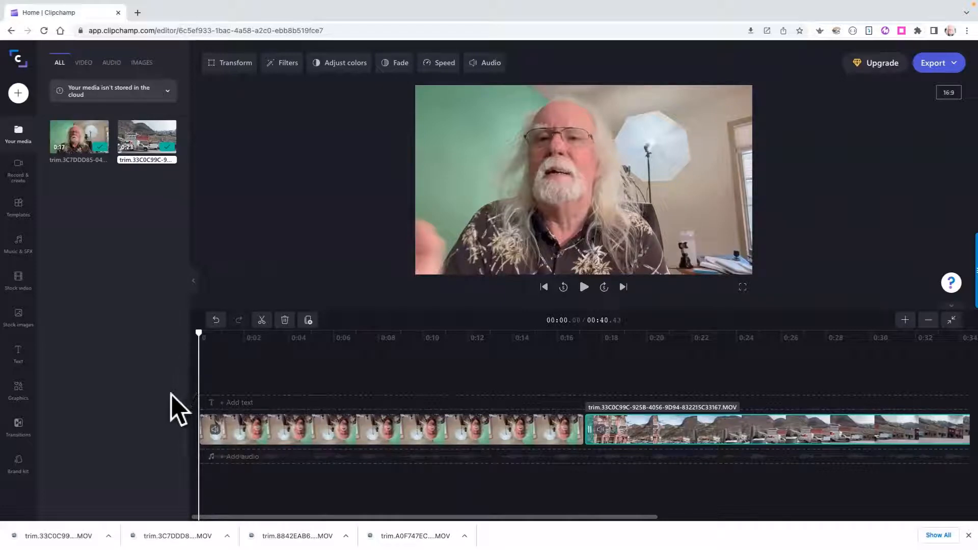
click(584, 287)
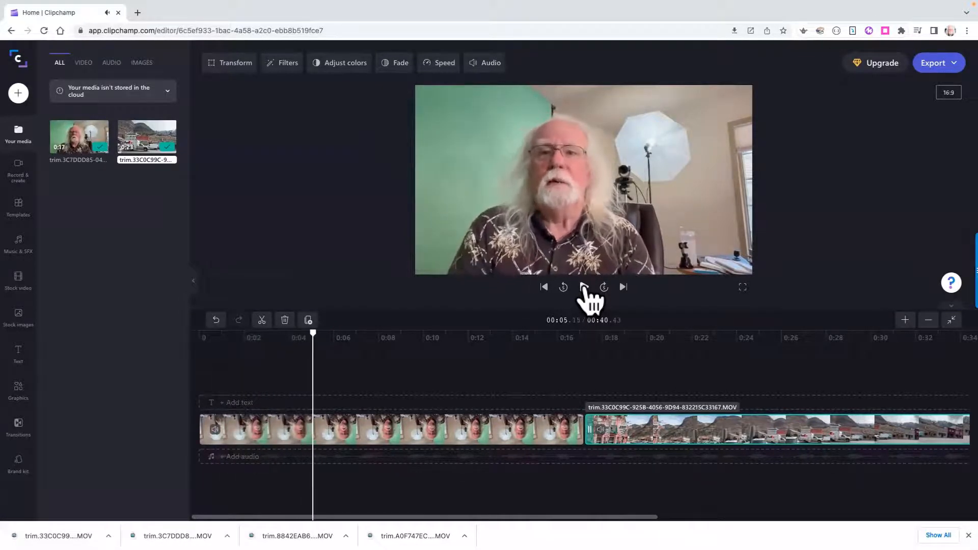
click(584, 287)
Replay the talking-head clip from its start, stop at about 2.8 seconds and split it there.
drag(312, 338, 182, 344)
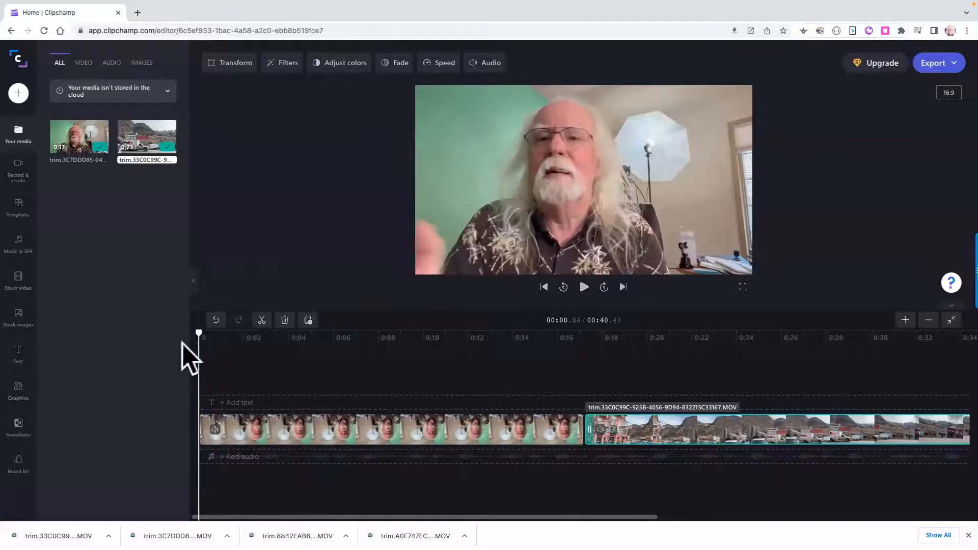
click(584, 288)
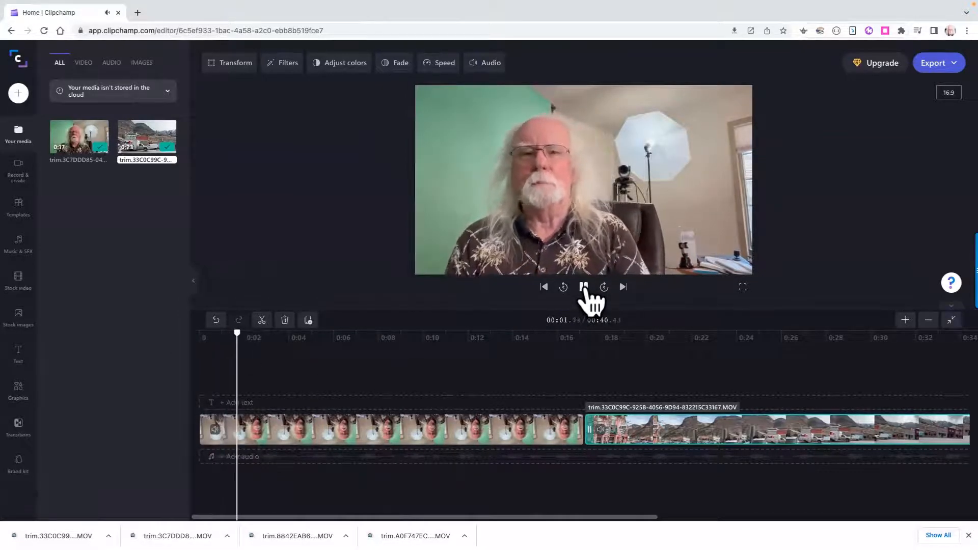
click(584, 288)
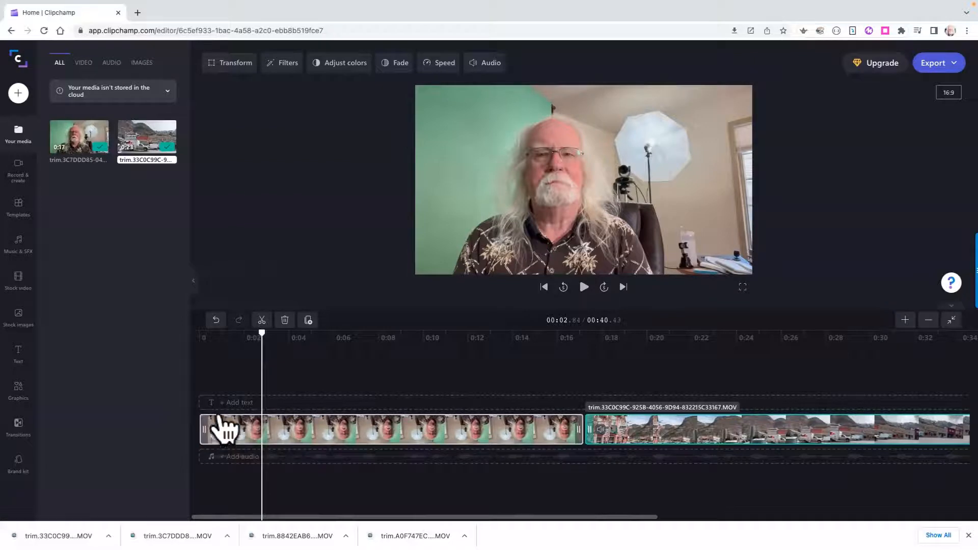
click(262, 319)
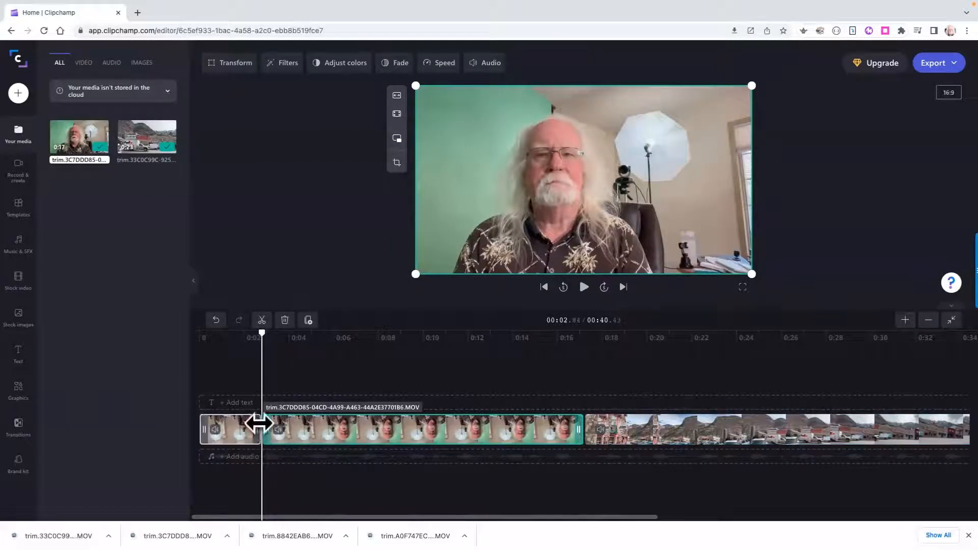
Try deleting the short opening piece of the split talking-head clip, and undo the deletion.
click(240, 437)
click(364, 430)
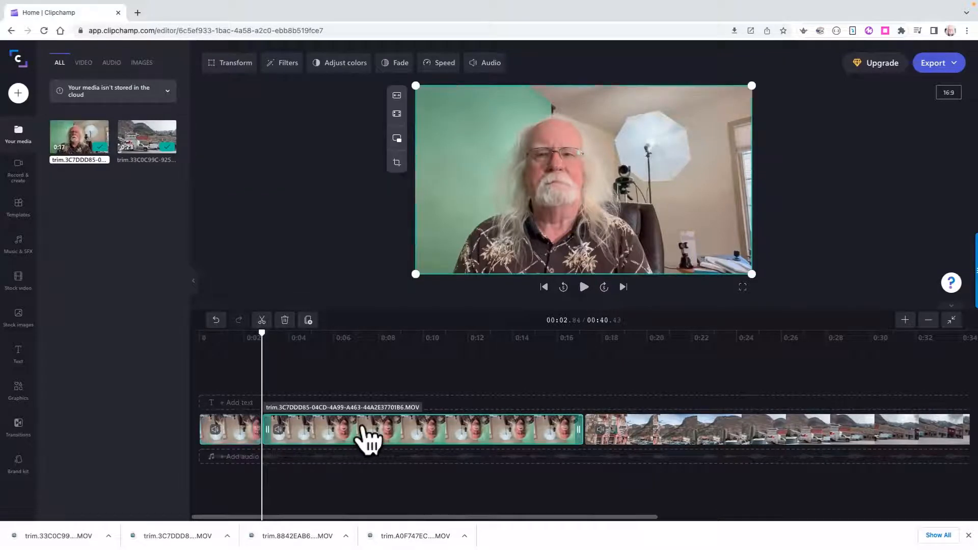
click(235, 437)
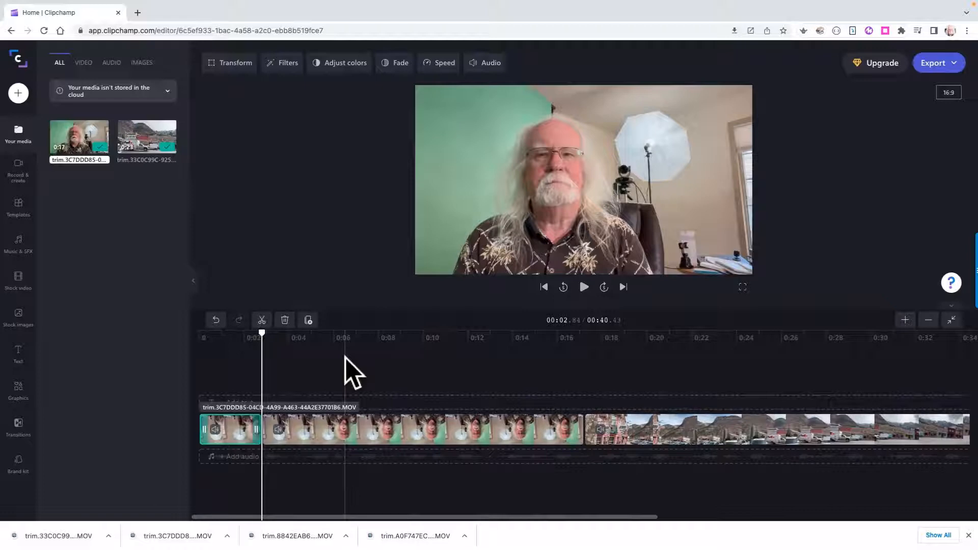
key(Delete)
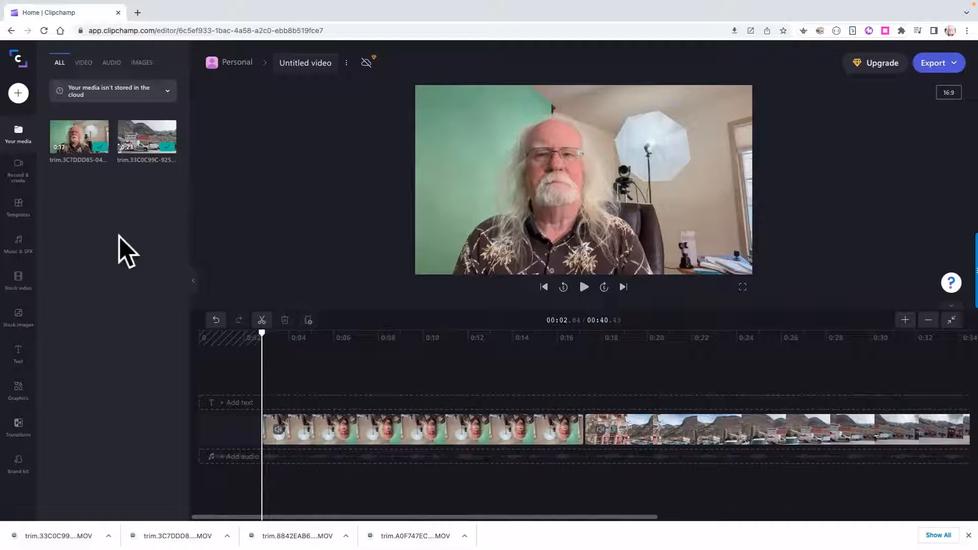
click(216, 320)
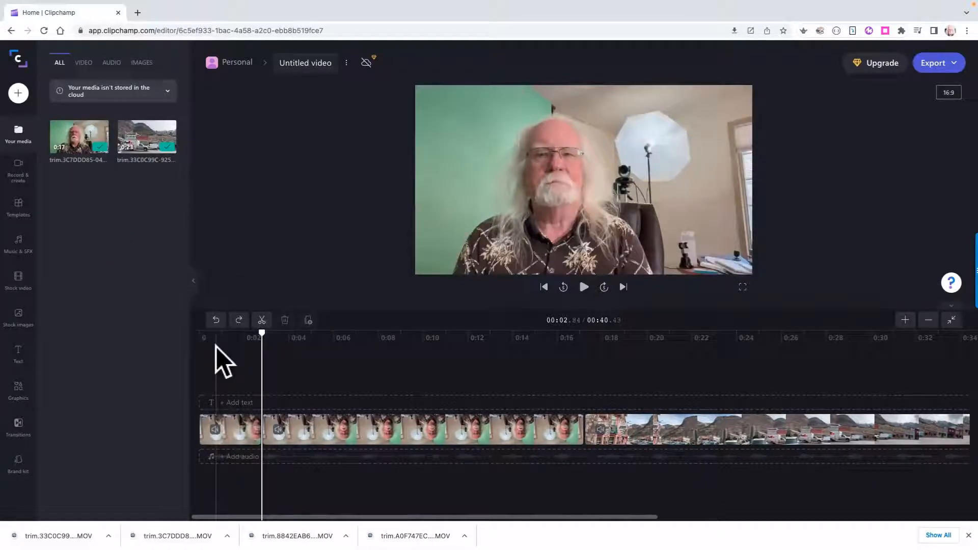
Delete the talking-head clip's short opening piece and slide both remaining clips earlier so they run without gaps from the timeline's start.
click(233, 430)
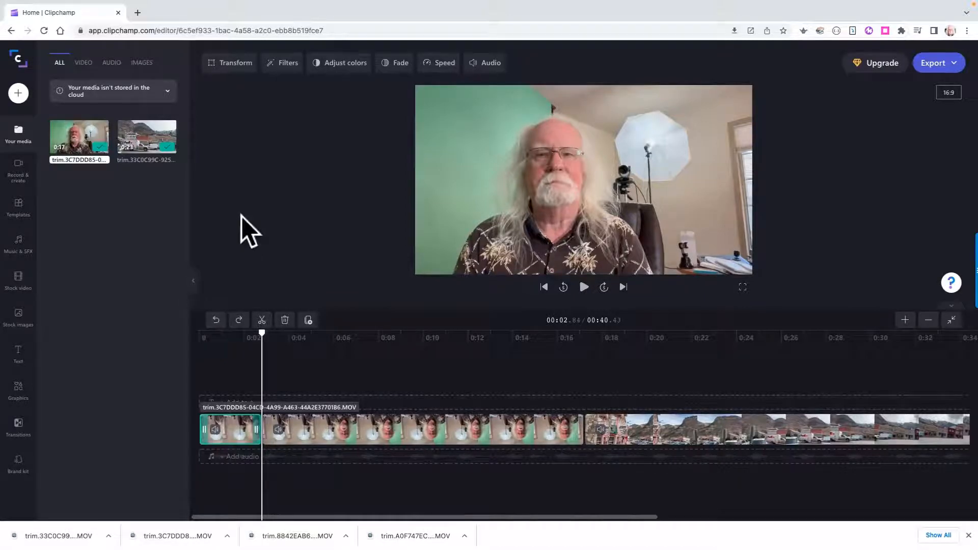
key(Delete)
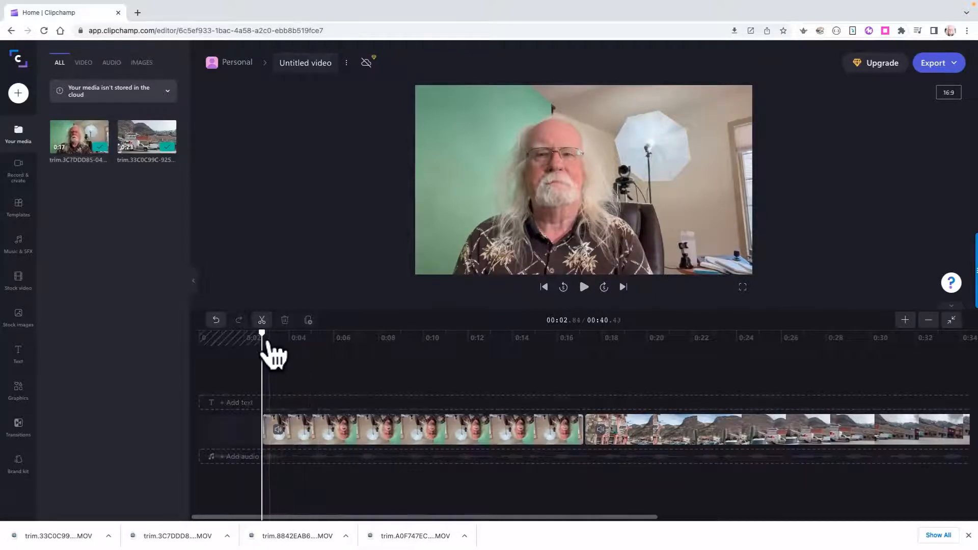
drag(262, 333, 297, 335)
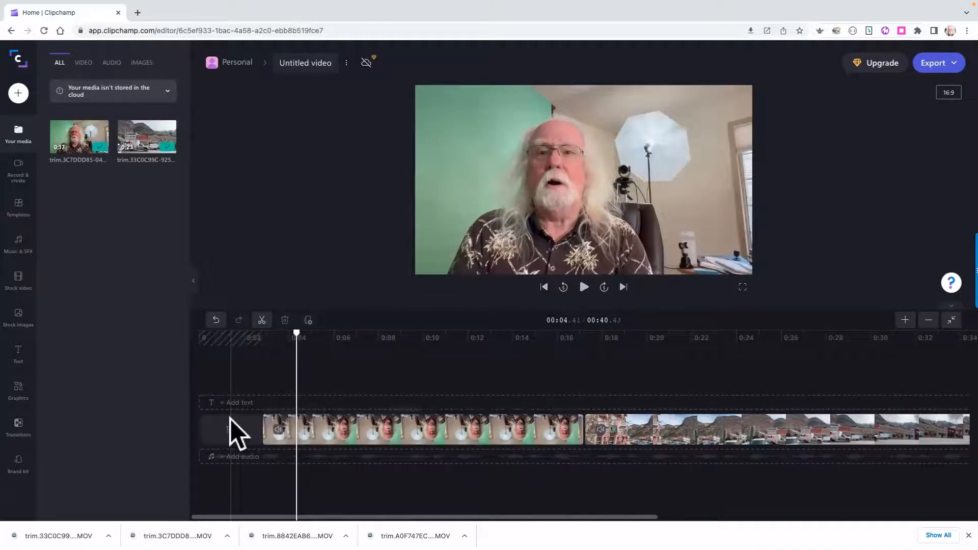
click(452, 433)
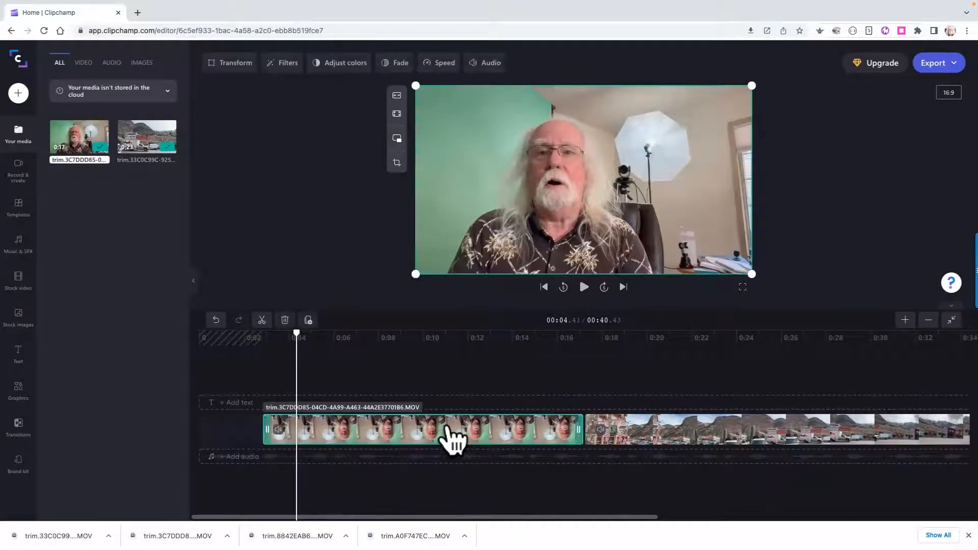
drag(452, 436, 367, 435)
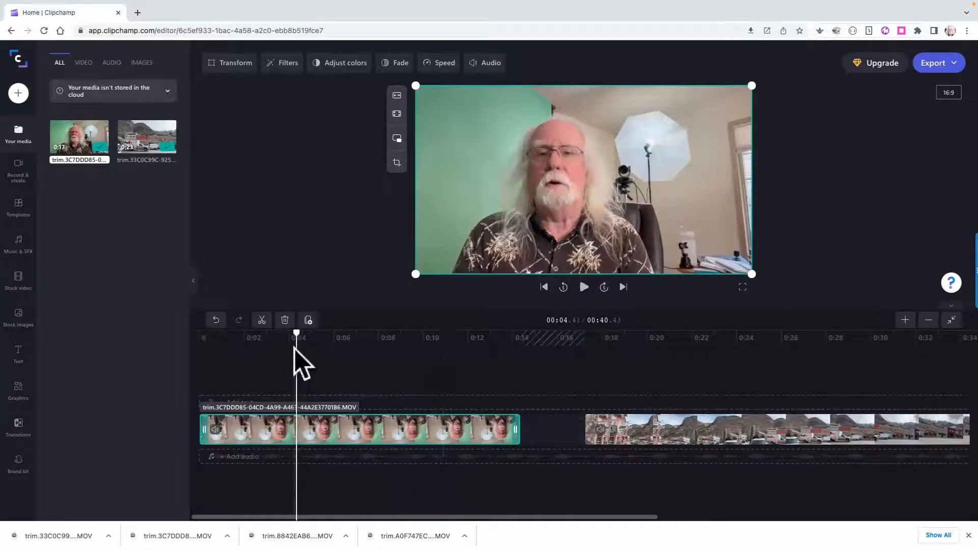
drag(296, 351, 498, 400)
drag(651, 436, 572, 443)
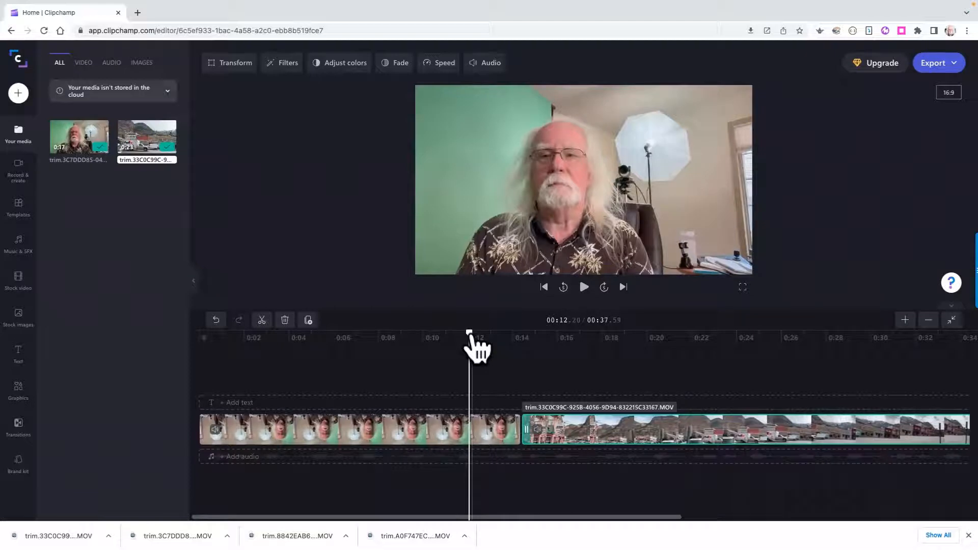
Scrub and play the last few seconds of the talking-head clip to find where the speech ends.
drag(472, 340, 455, 337)
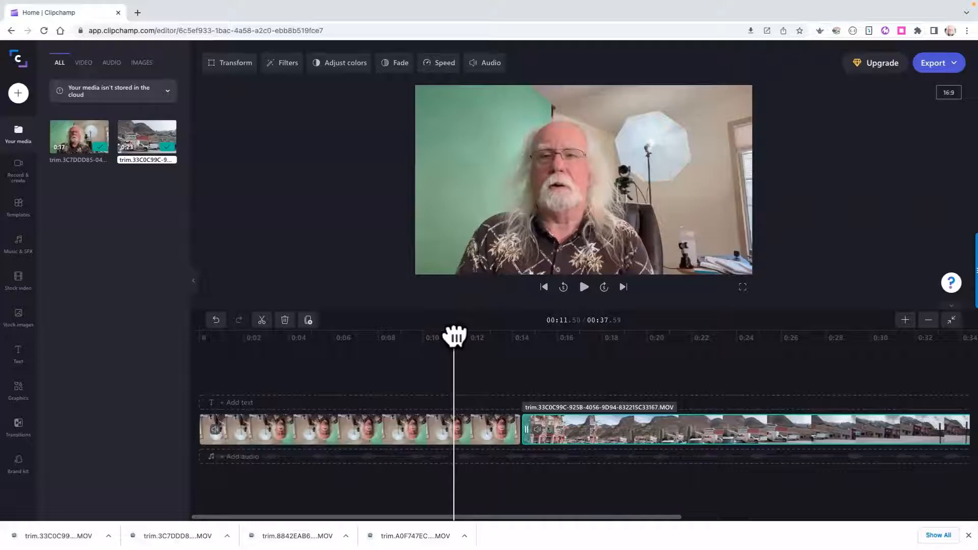
drag(454, 336, 463, 334)
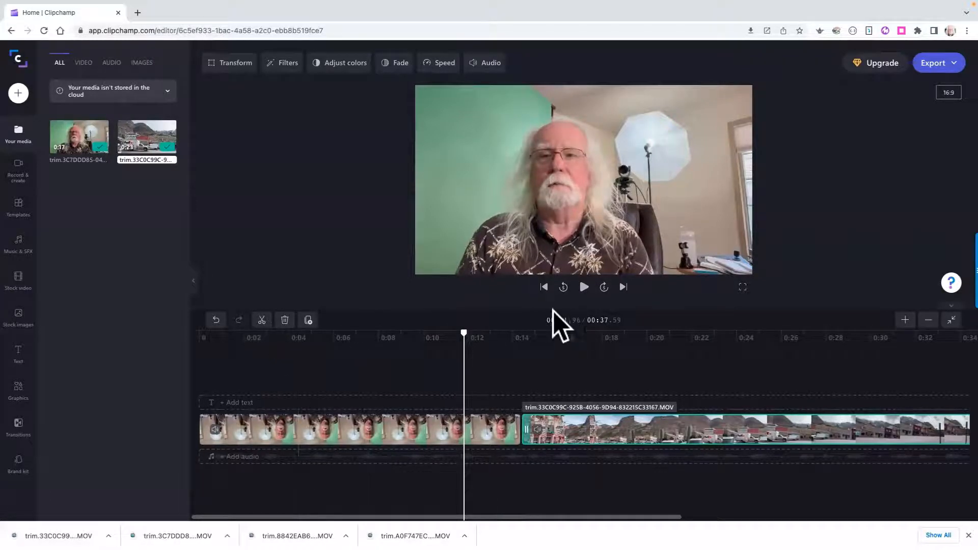
click(584, 288)
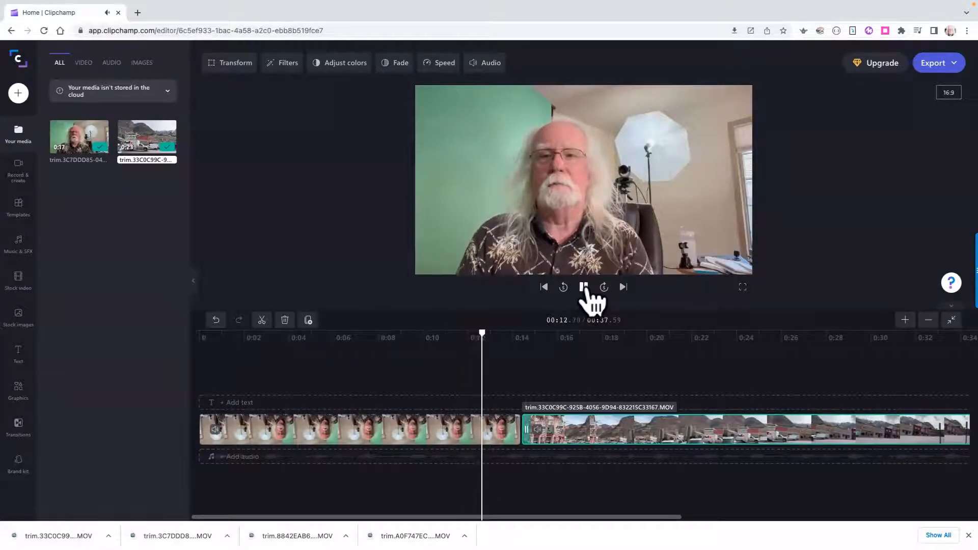
click(584, 287)
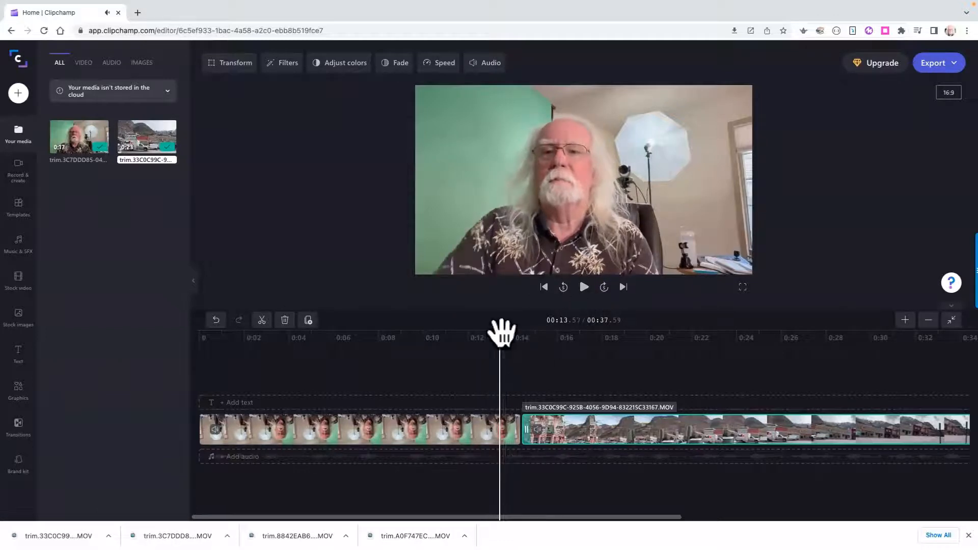
drag(502, 334, 415, 334)
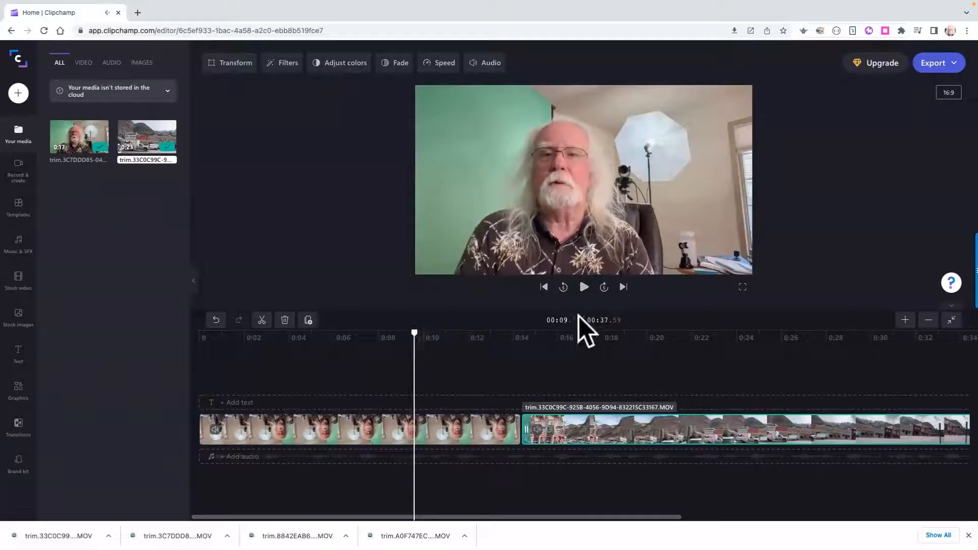
click(585, 287)
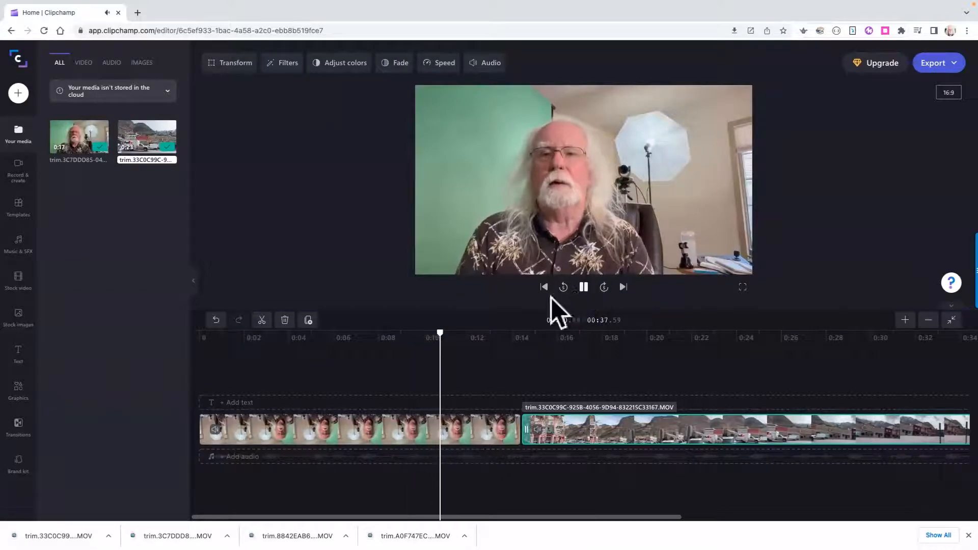
click(585, 289)
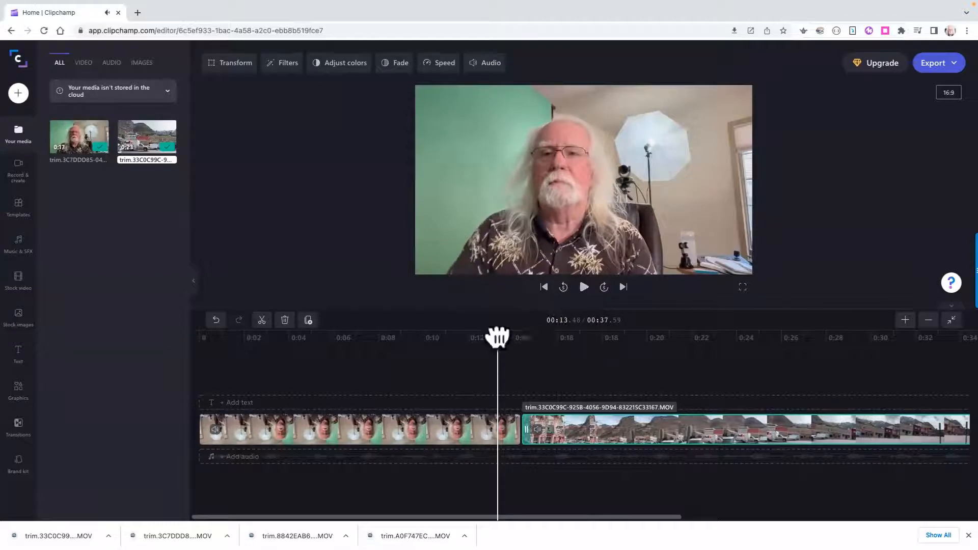
Cut off the talking-head clip's end after about 12.8 seconds and move the street clip directly up to the cut.
mouse_move(497, 336)
mouse_down()
mouse_move(470, 339)
mouse_move(481, 339)
mouse_up()
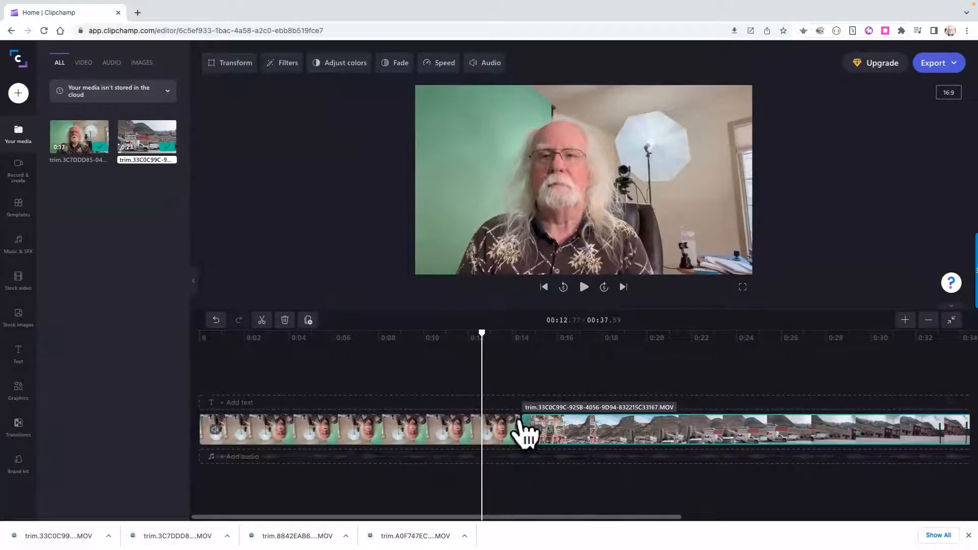
click(516, 437)
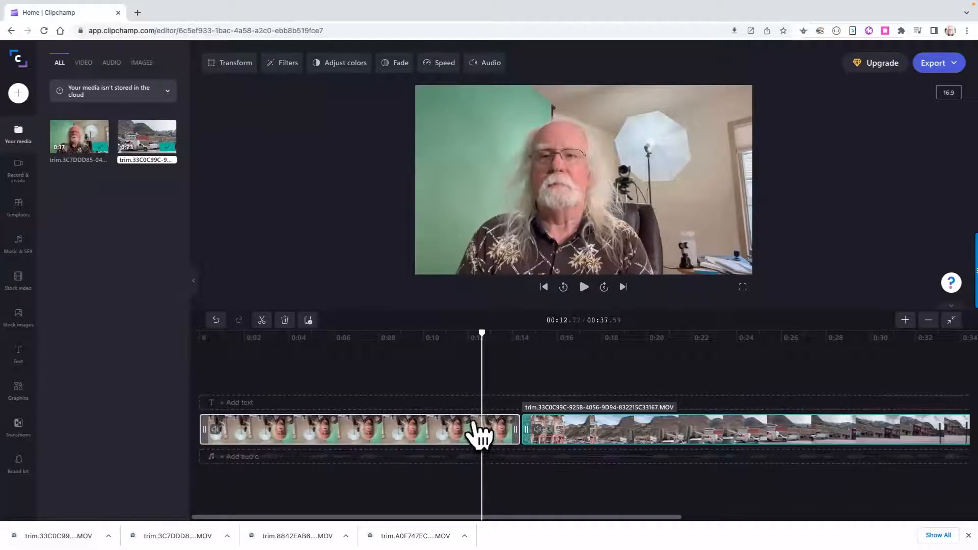
click(317, 365)
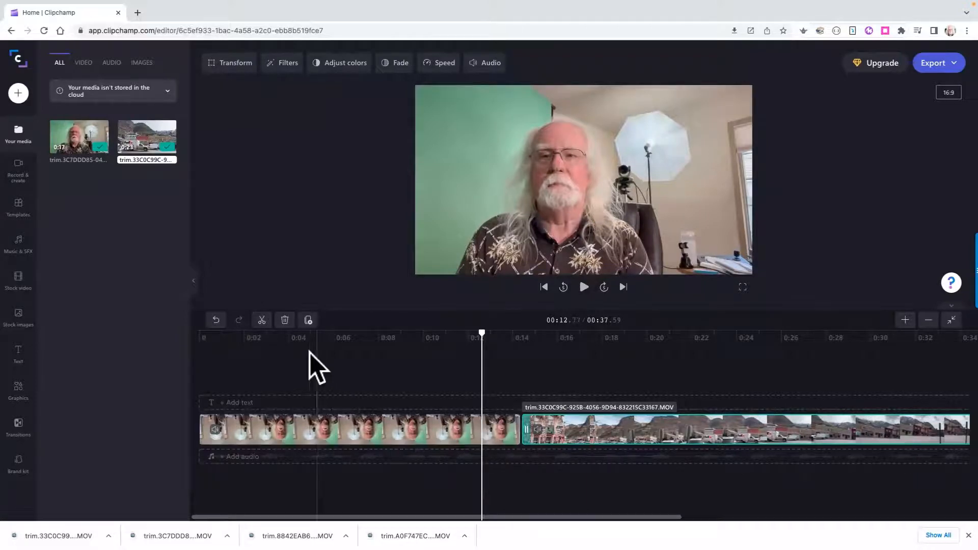
click(262, 320)
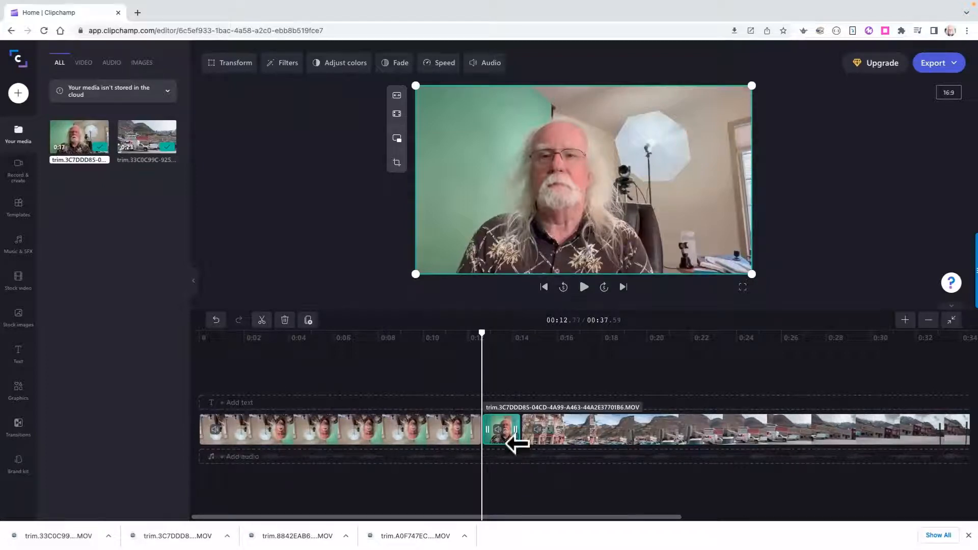
key(Delete)
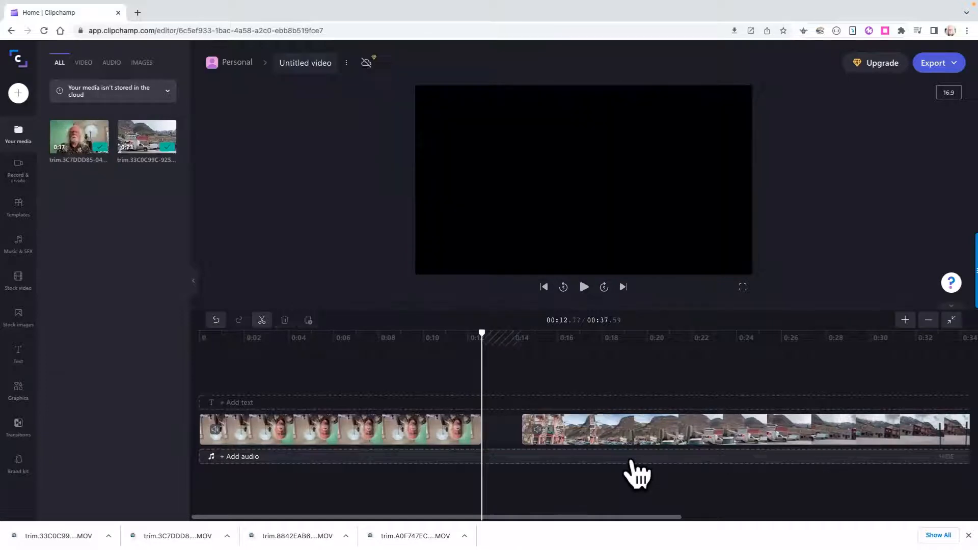
drag(633, 448, 574, 435)
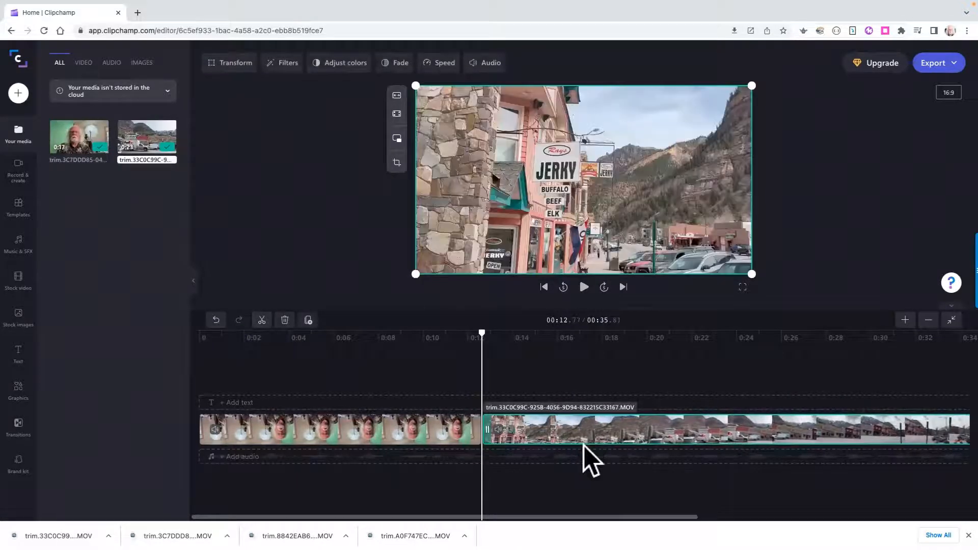
Play the street clip from the cut to about 20.8 seconds on the timeline, and return the playhead to the beginning.
click(584, 287)
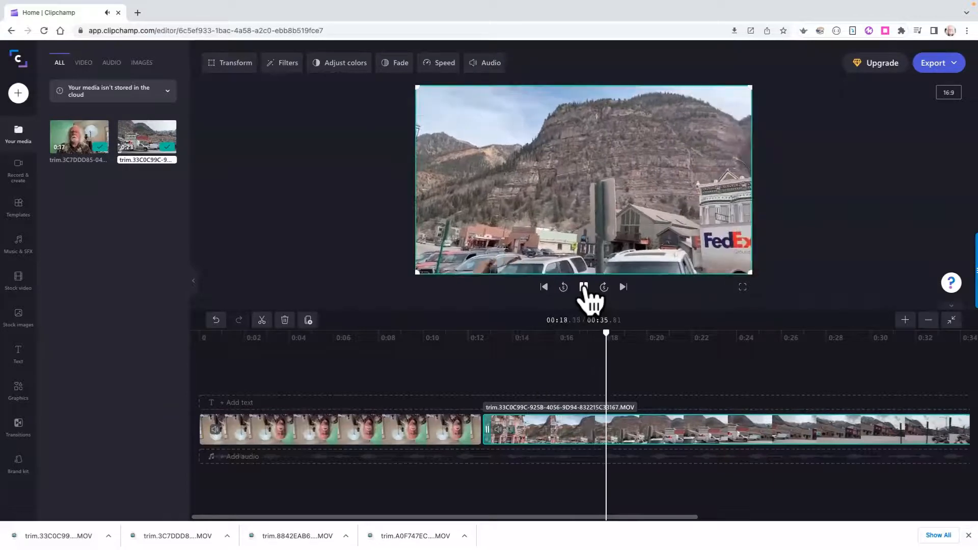
click(584, 287)
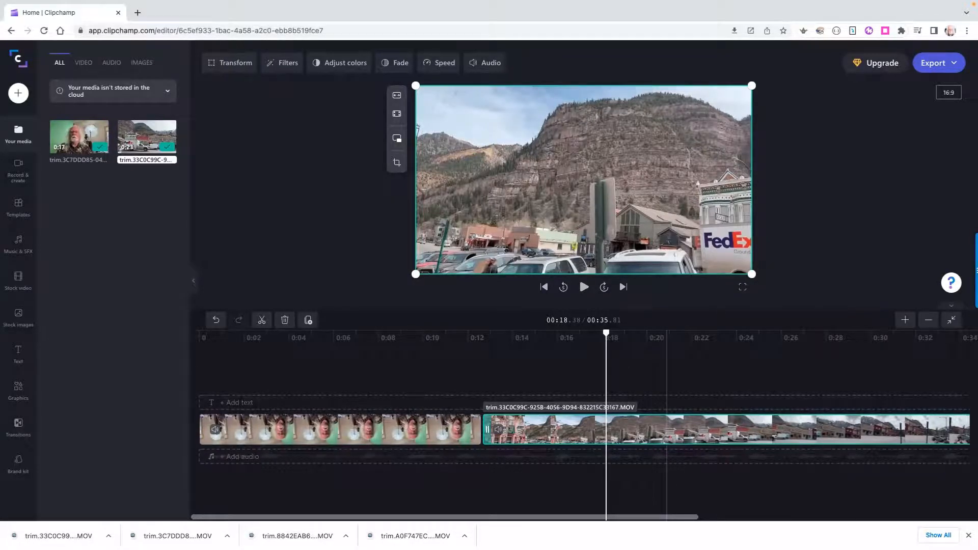
scroll(665, 428, right, 5)
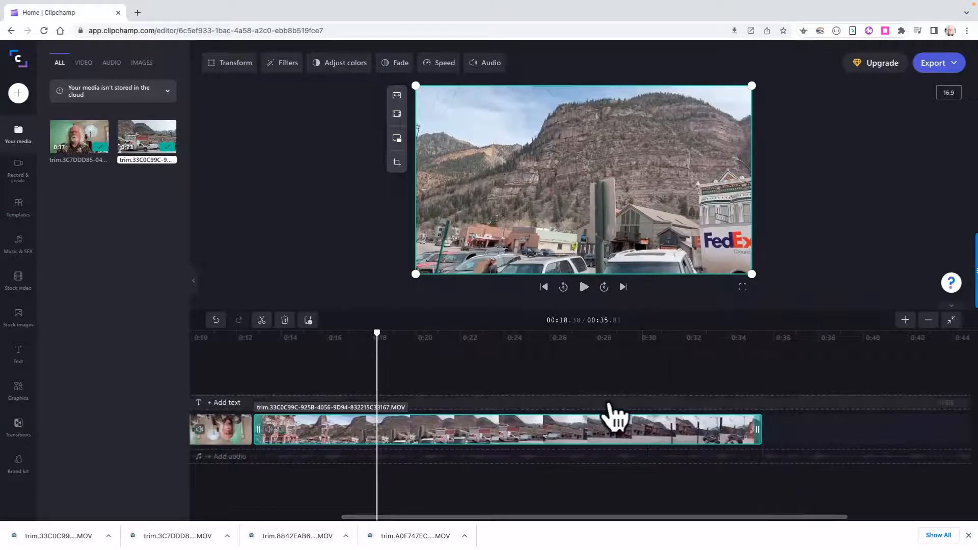
click(584, 287)
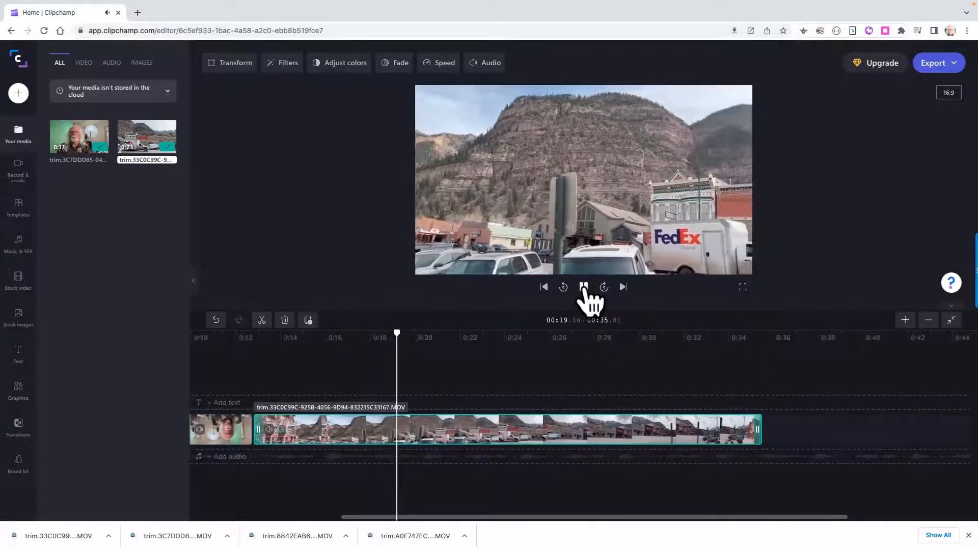
click(584, 287)
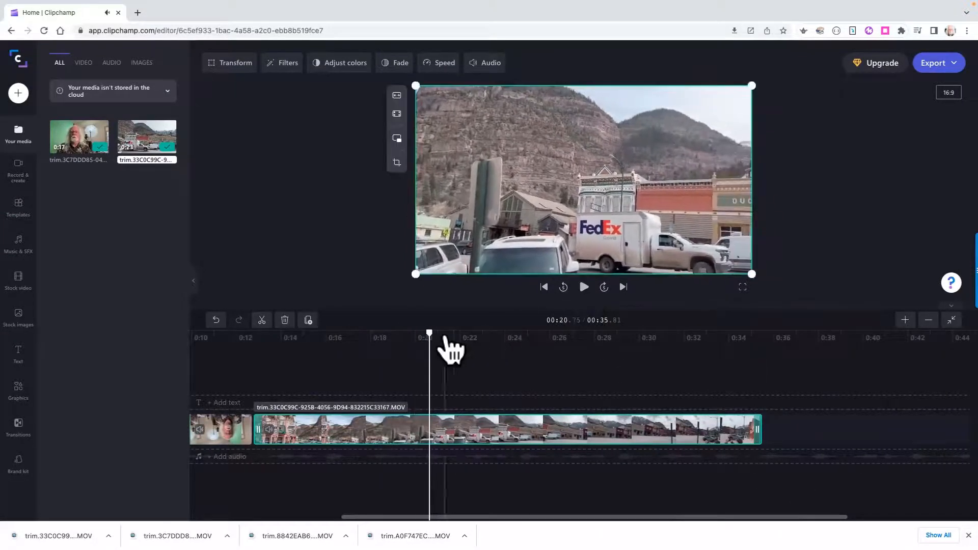
drag(432, 334, 190, 364)
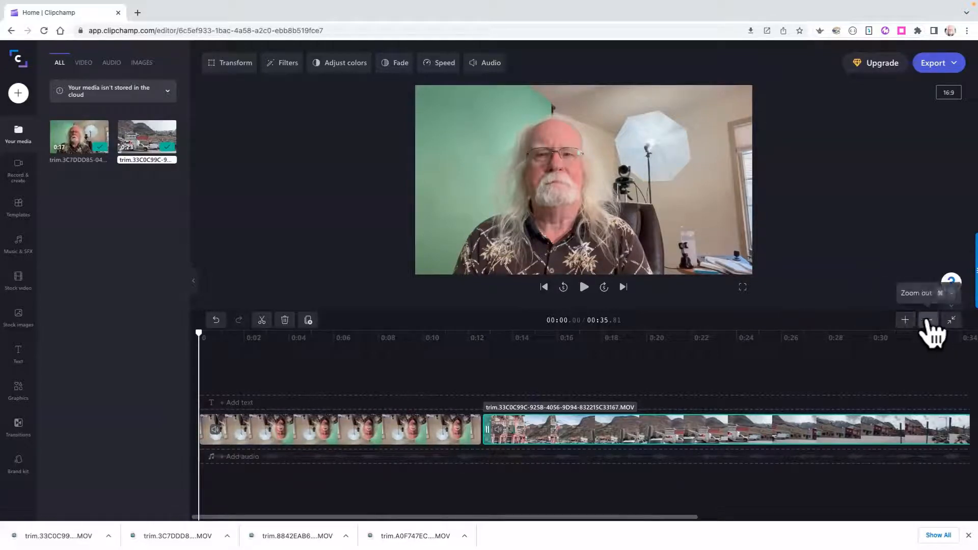
click(906, 320)
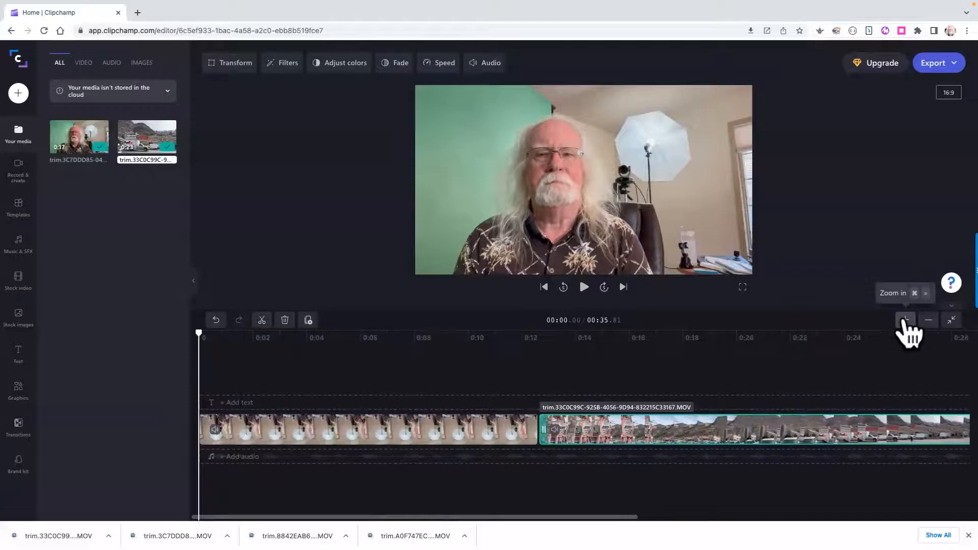
click(906, 320)
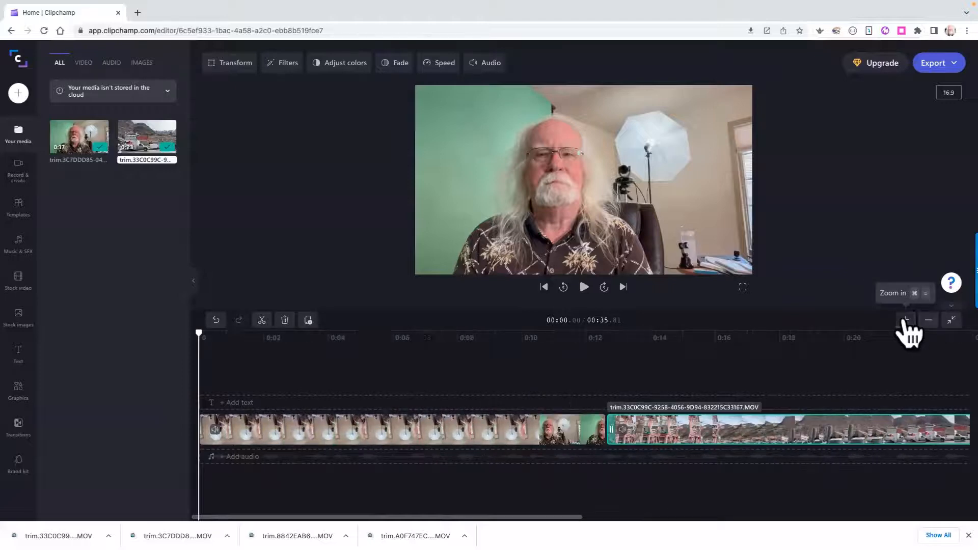
click(928, 322)
click(928, 322)
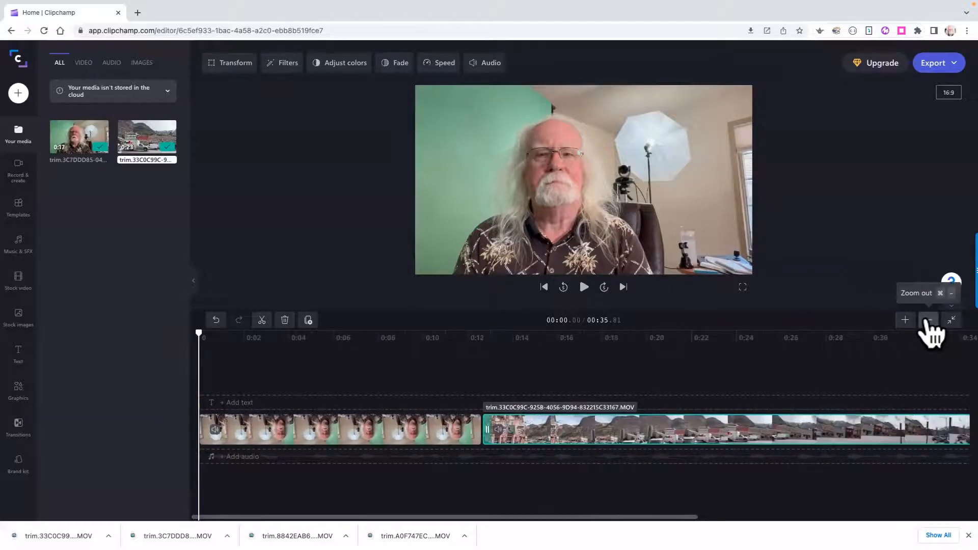
click(929, 322)
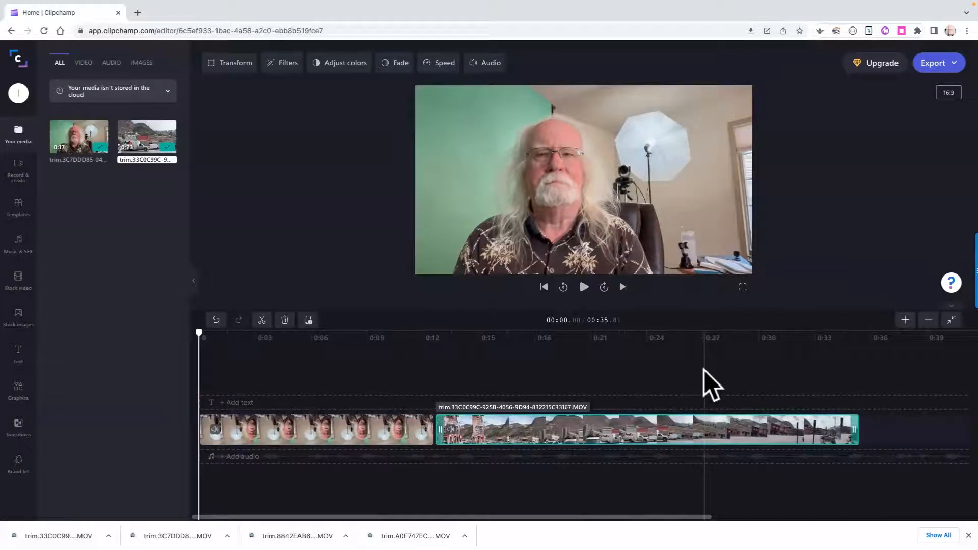
click(909, 321)
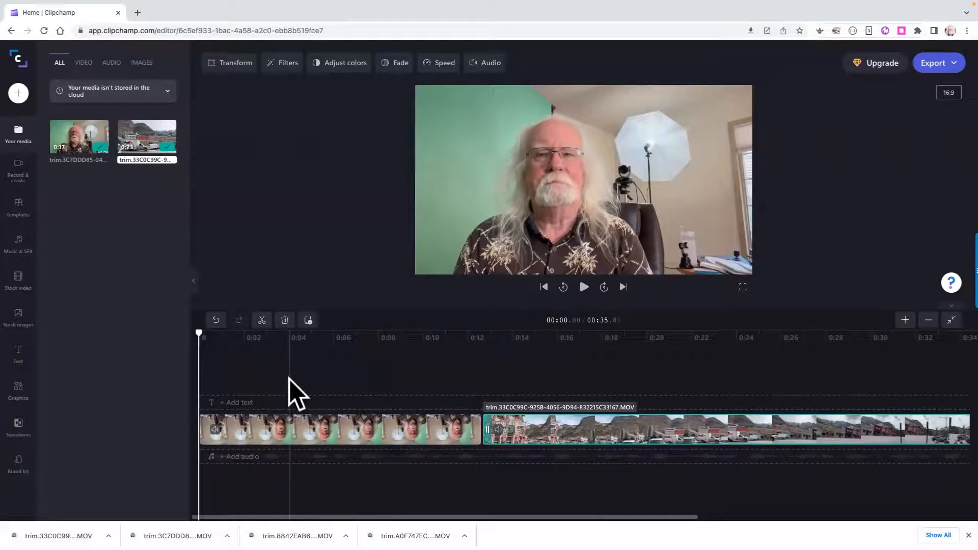
Add a Fireworks title to the text track at the very start, above the talking-head clip.
click(26, 355)
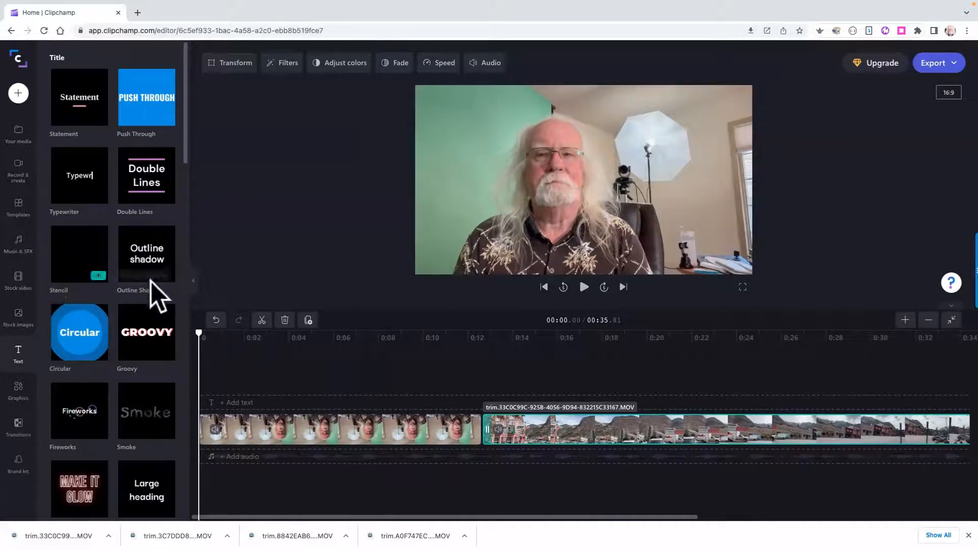
scroll(91, 295, down, 1)
mouse_move(80, 397)
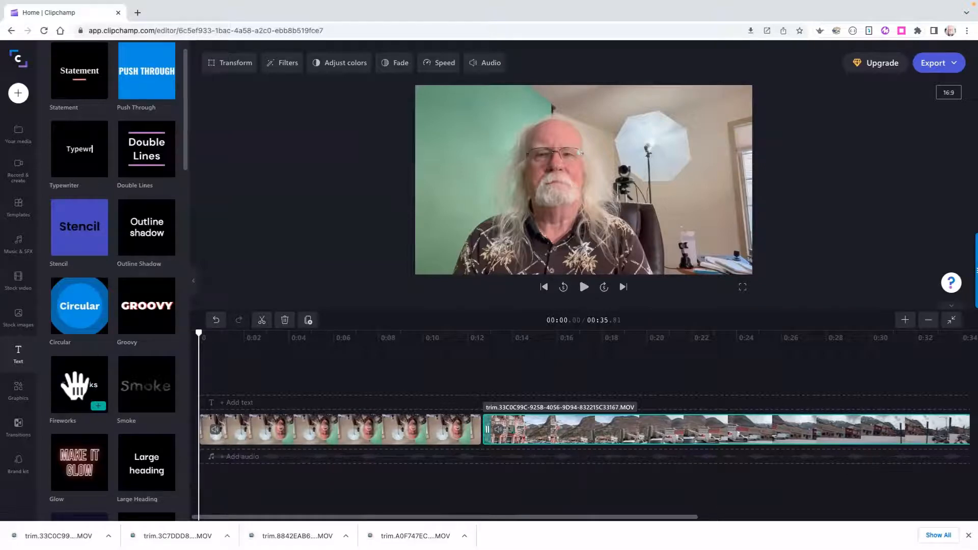
drag(74, 386, 229, 403)
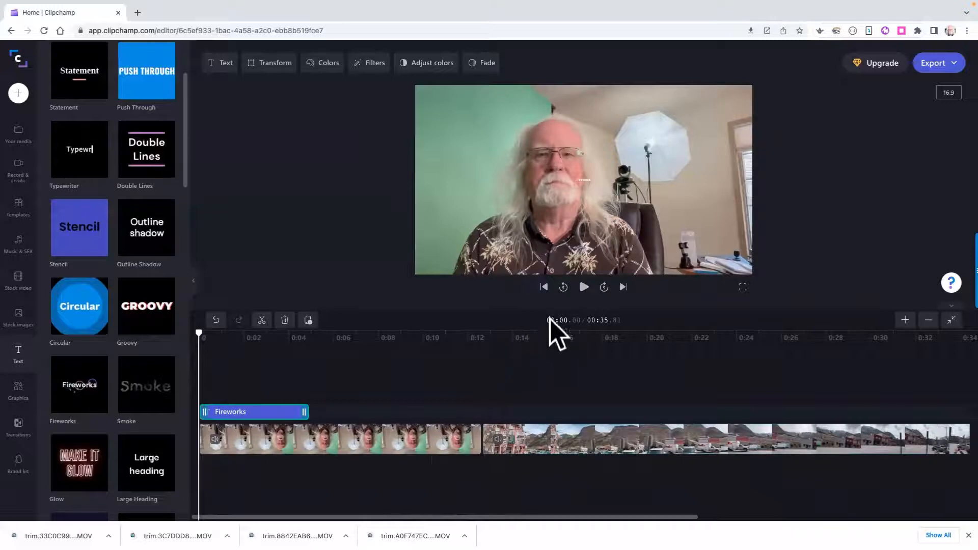
Play the Fireworks title through to its end and move the playhead back to about 1.9 seconds, within the title.
click(584, 287)
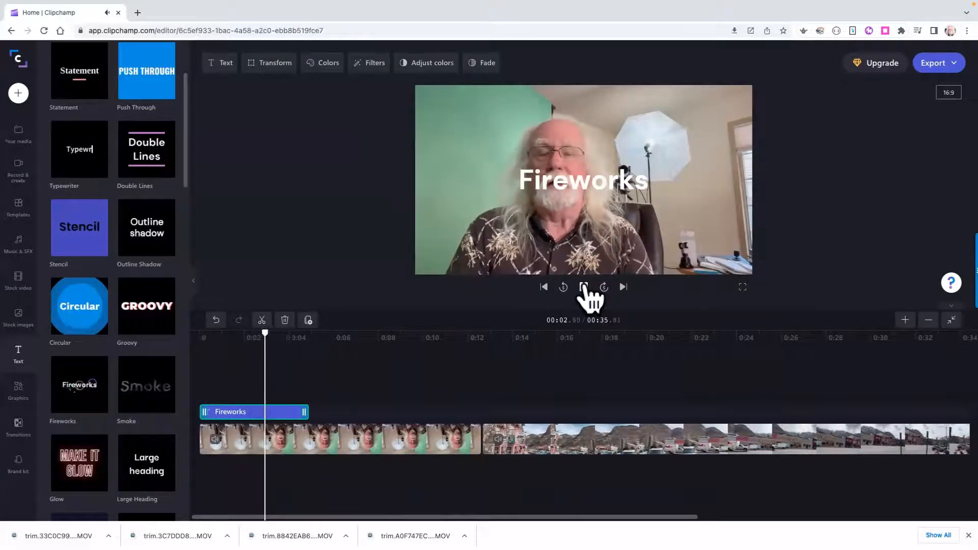
click(584, 287)
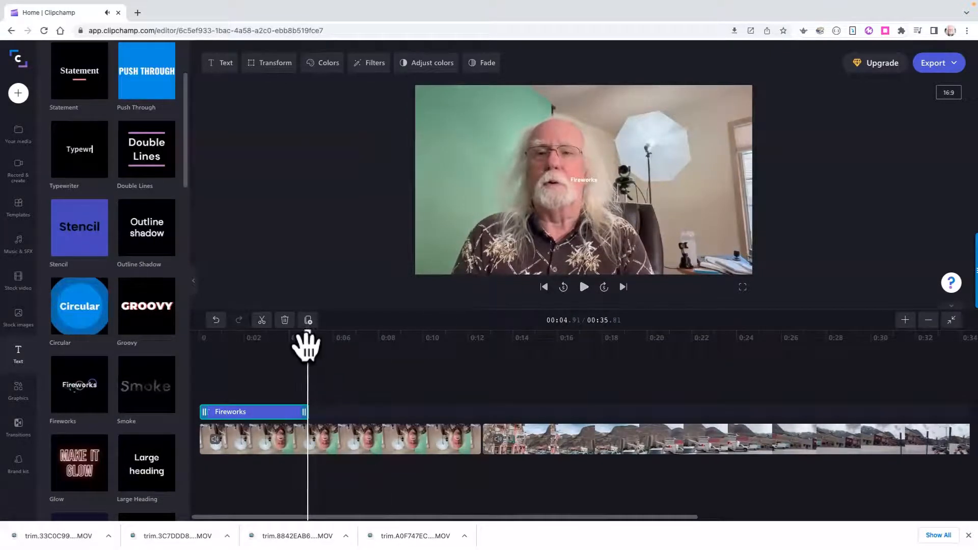
drag(309, 348, 241, 348)
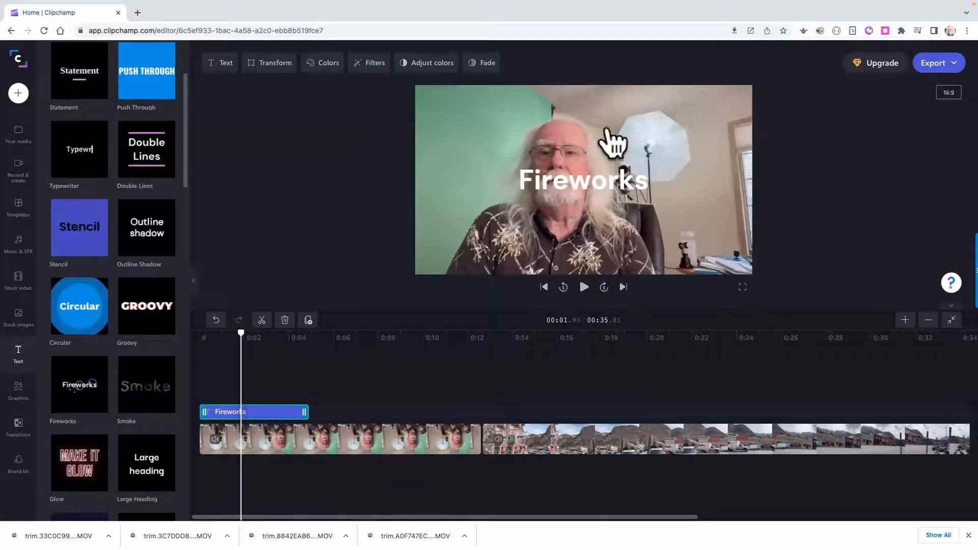
Replace the title's placeholder text with "A Short Visit to Uray Colorado", keeping the DM Sans font.
click(584, 182)
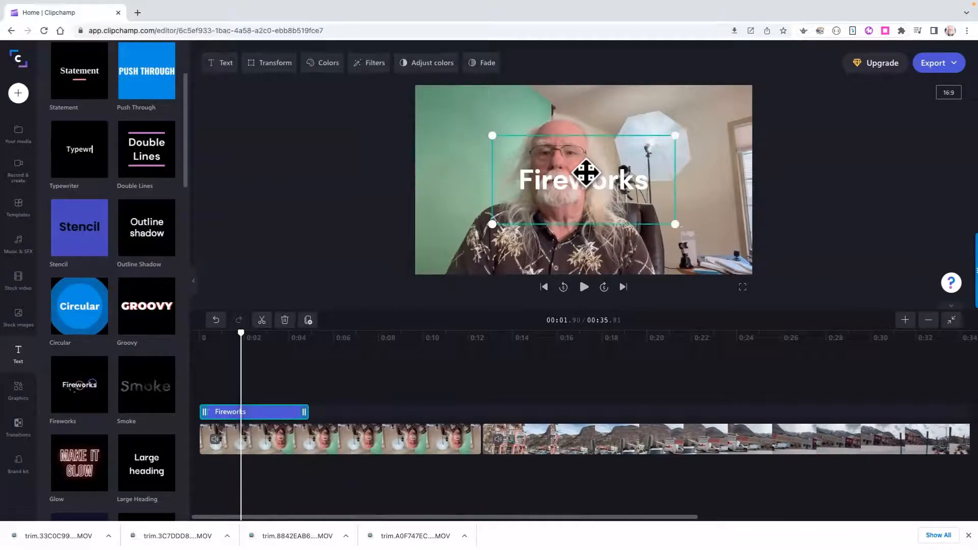
double_click(561, 183)
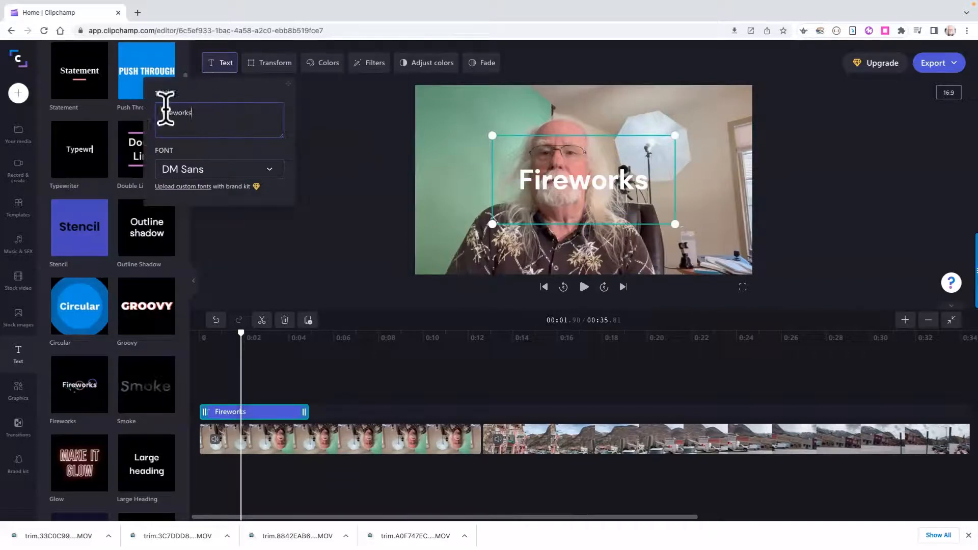
drag(201, 114, 164, 109)
text(A)
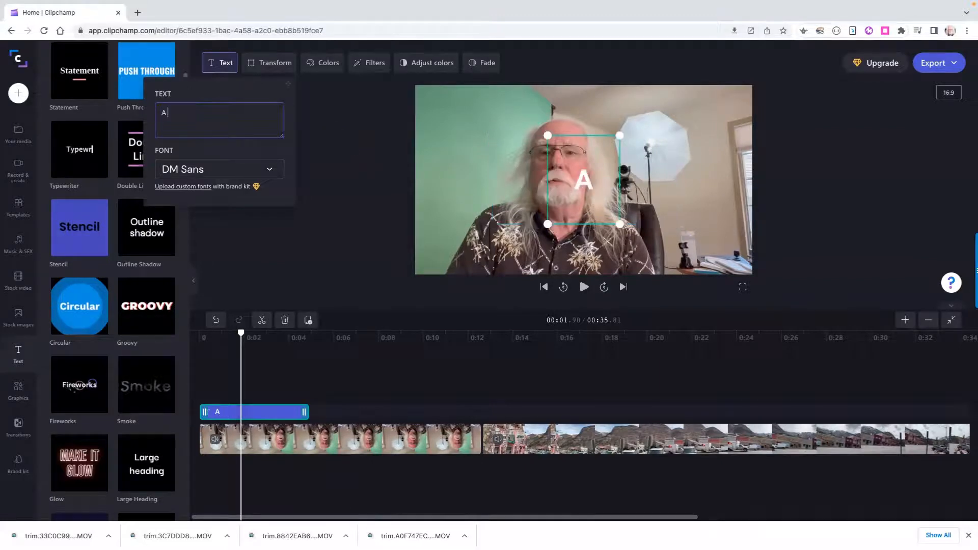
text( sh)
key(BackSpace)
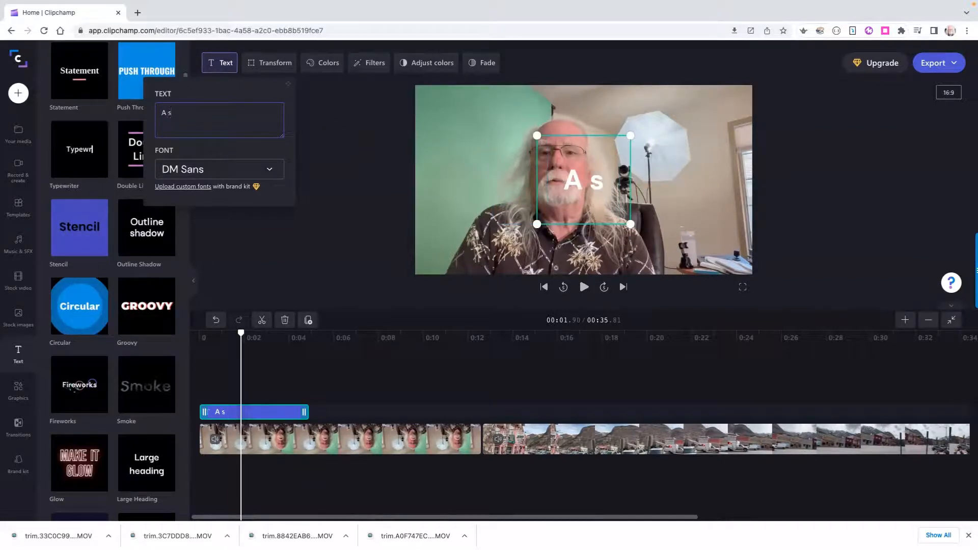
key(BackSpace)
text(Short)
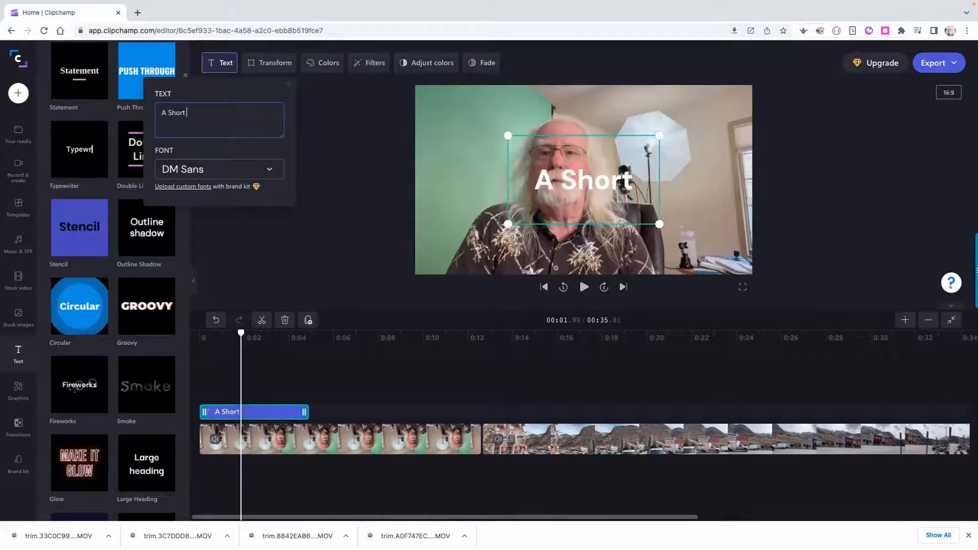
text( Visit to)
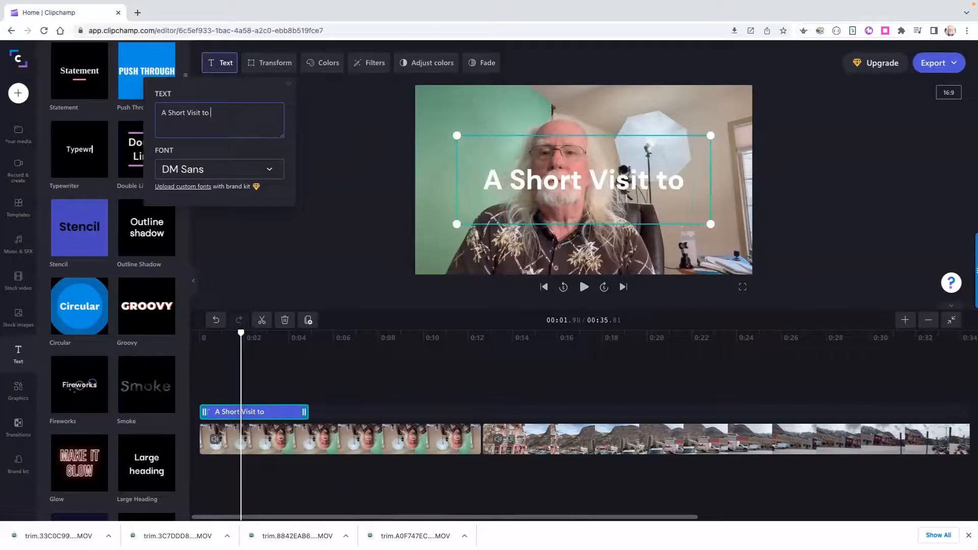
text( Ura)
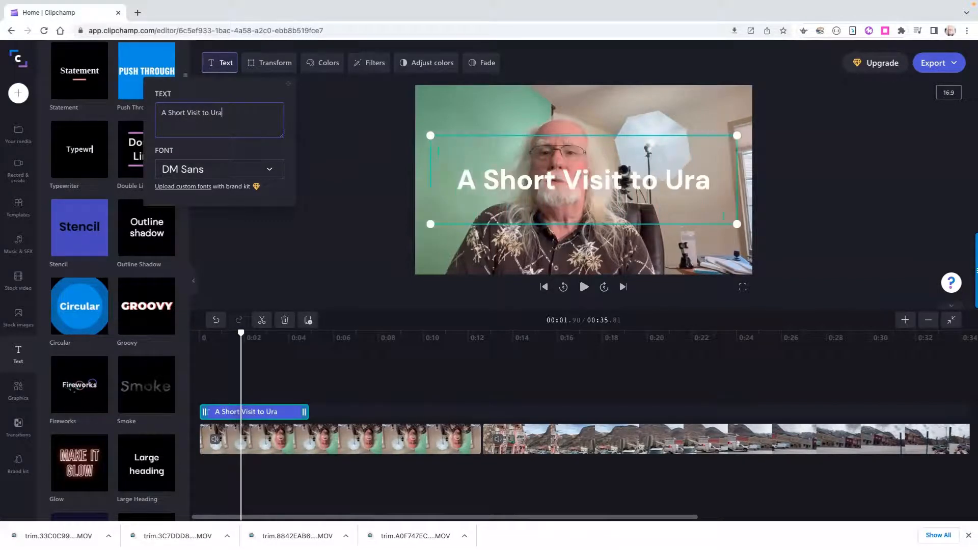
text(y CO)
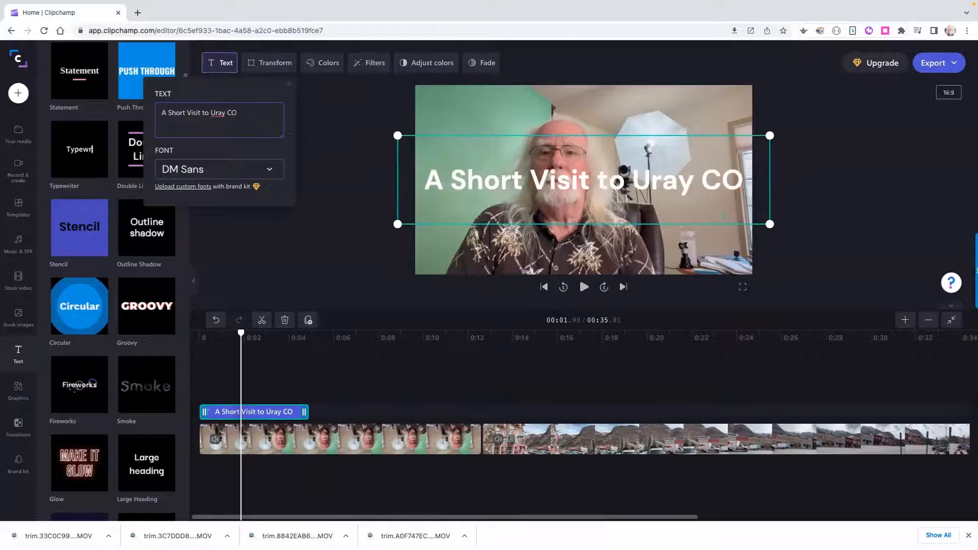
key(BackSpace)
key(BackSpace)
key(BackSpace)
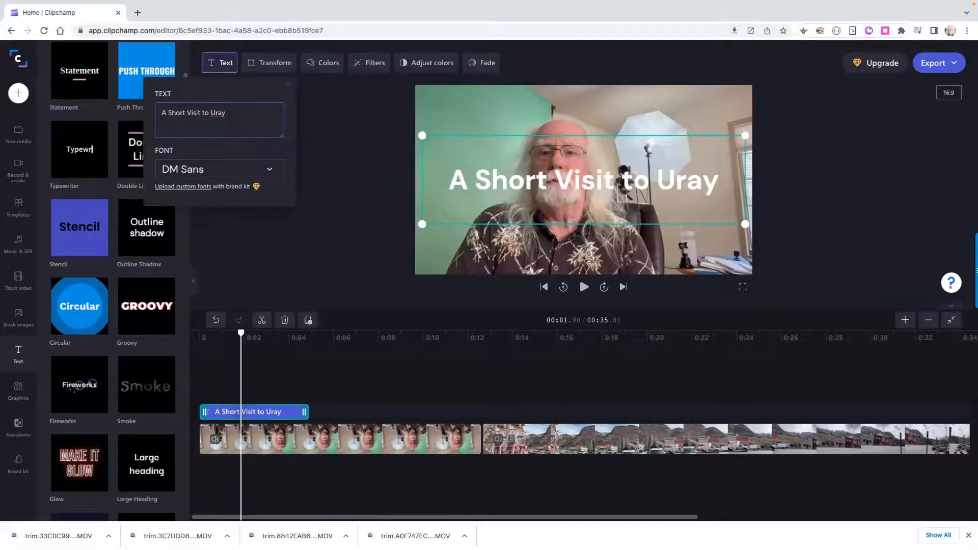
text(Colo)
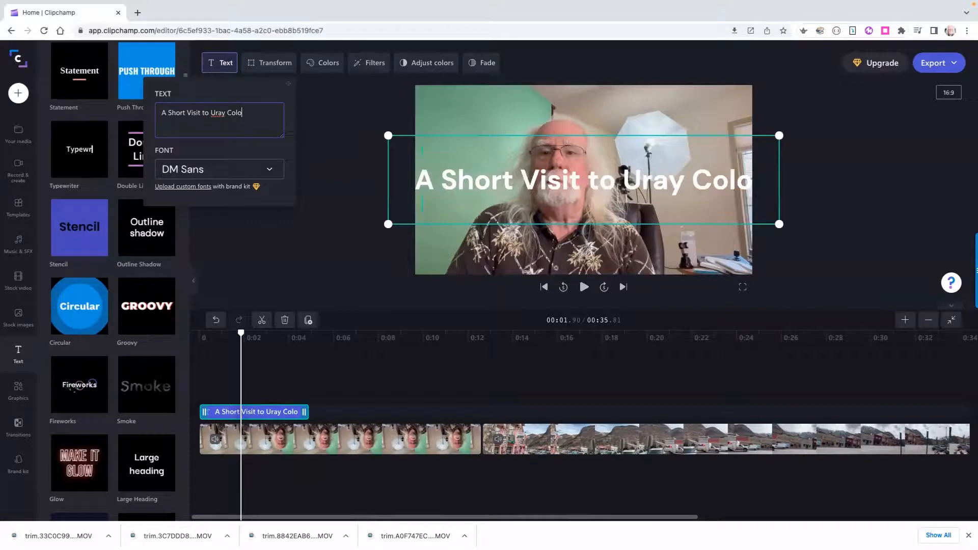
text(rado)
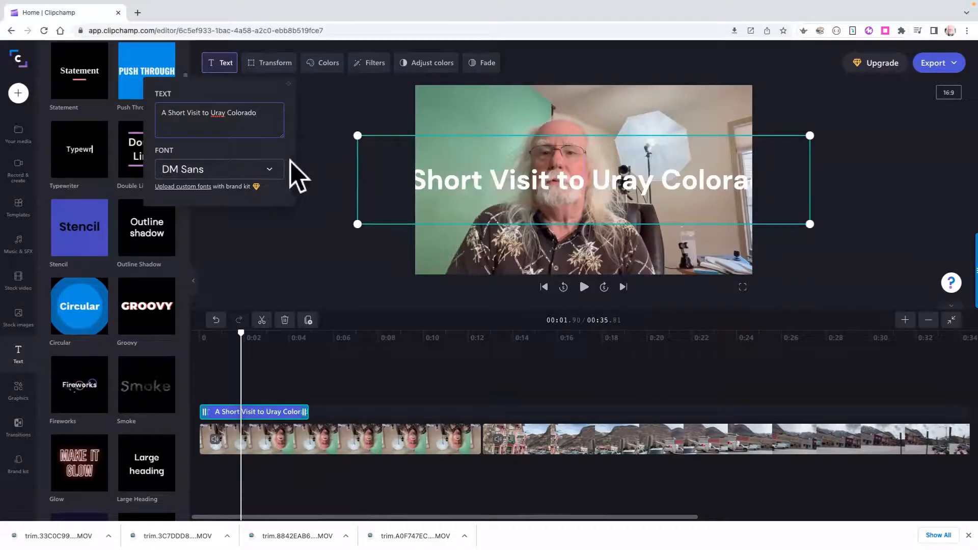
click(276, 183)
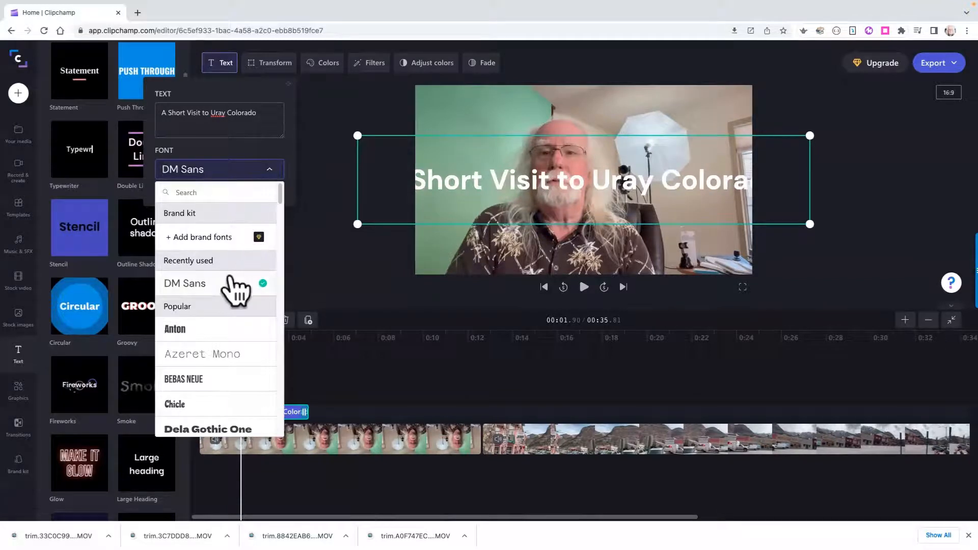
click(314, 251)
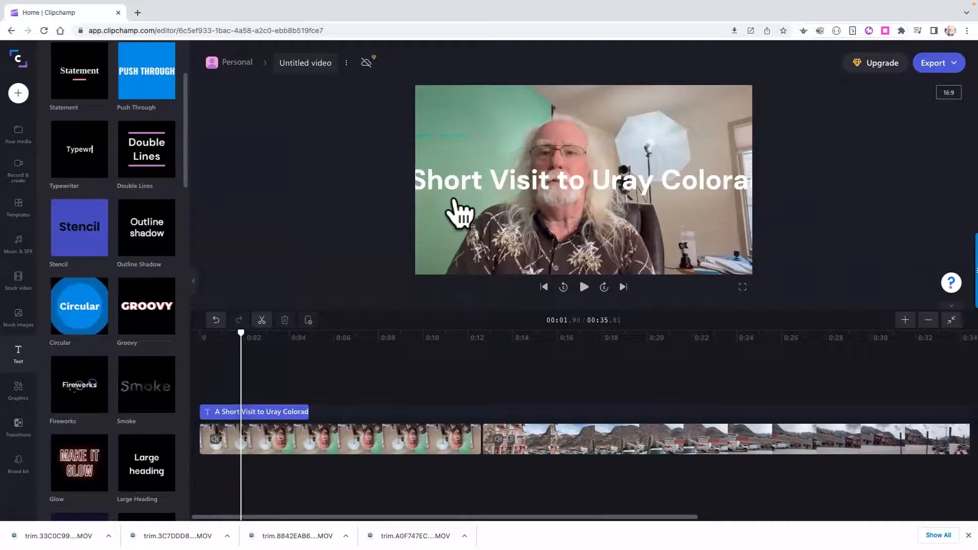
Shrink the title until its full text fits inside the video frame, and move it slightly higher over the talking-head clip.
click(497, 184)
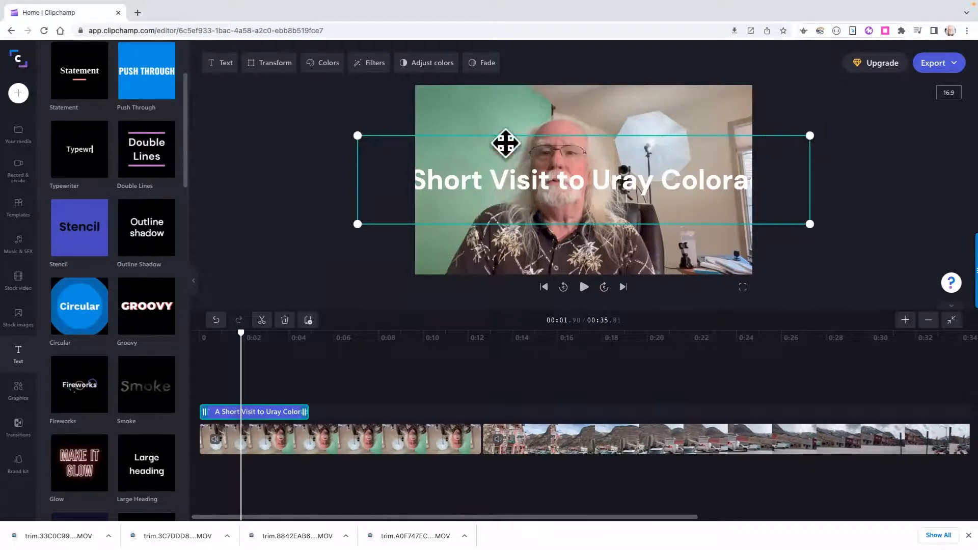
drag(357, 135, 418, 148)
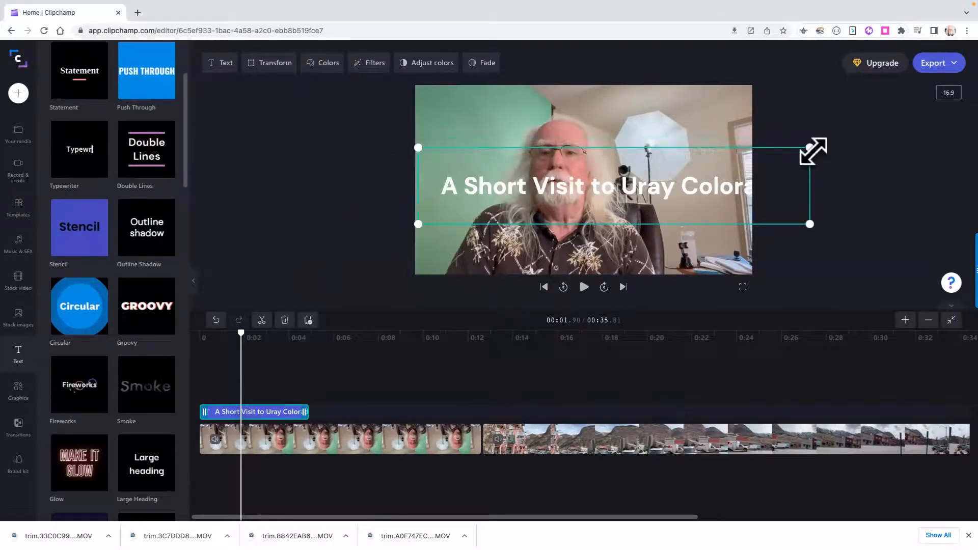
drag(810, 148, 752, 158)
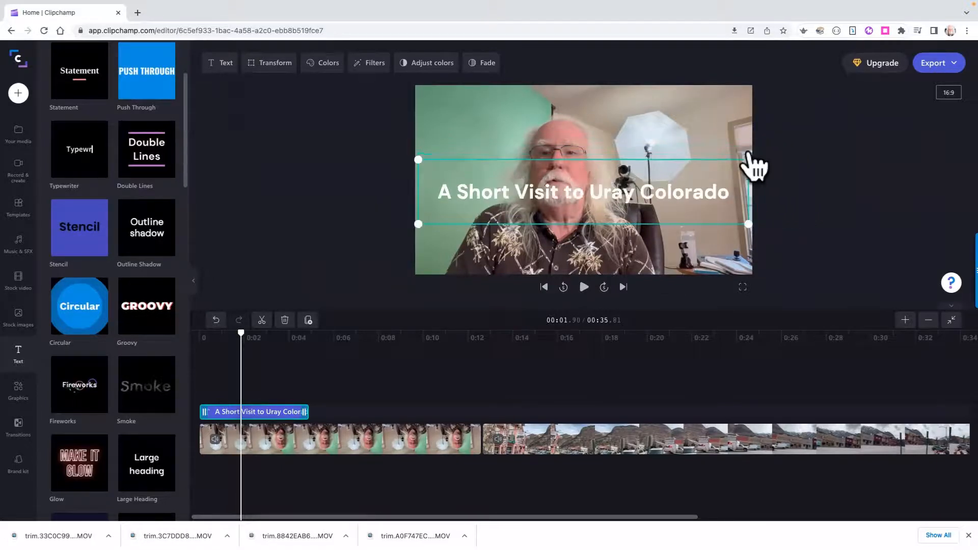
drag(605, 176, 586, 147)
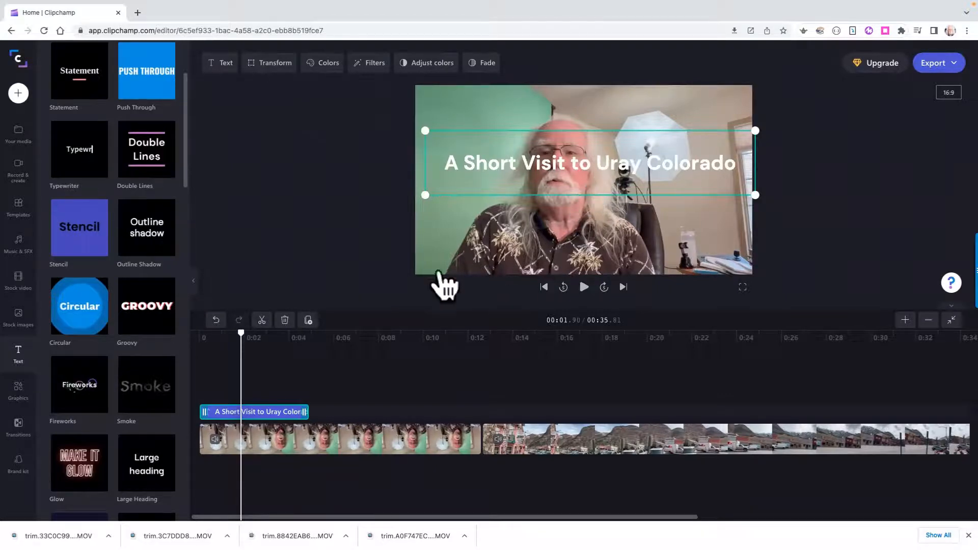
mouse_move(153, 214)
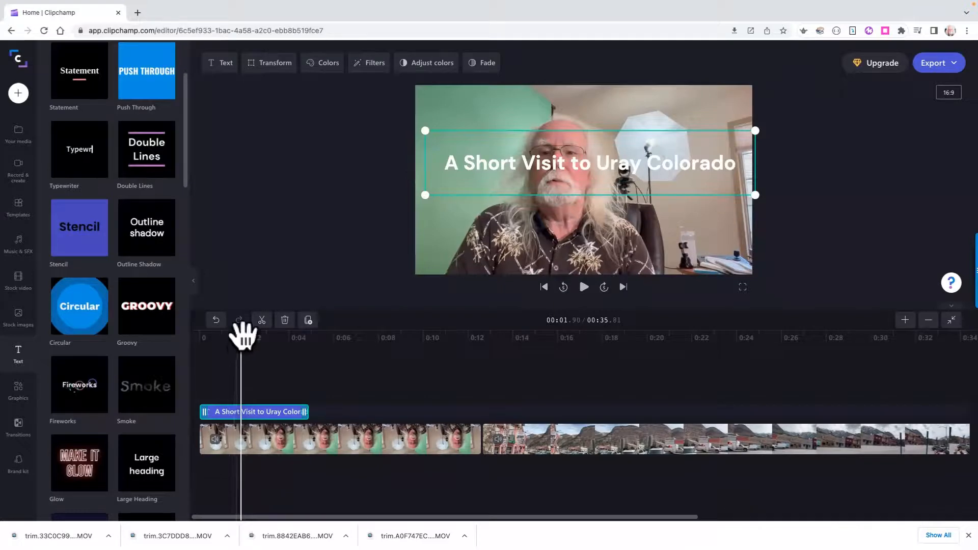
Play the cut between the talking-head clip and the street clip, starting from about 7.9 seconds.
drag(236, 332, 376, 341)
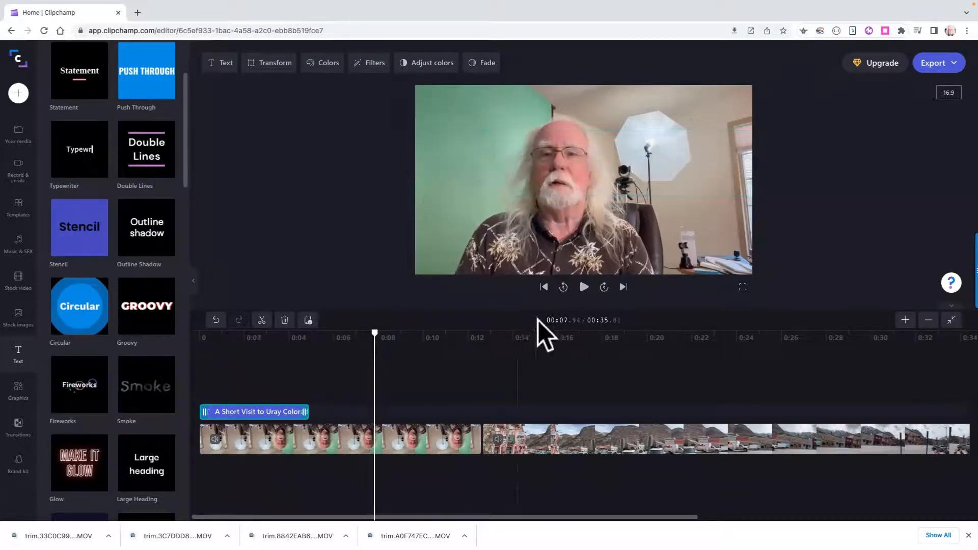
click(584, 288)
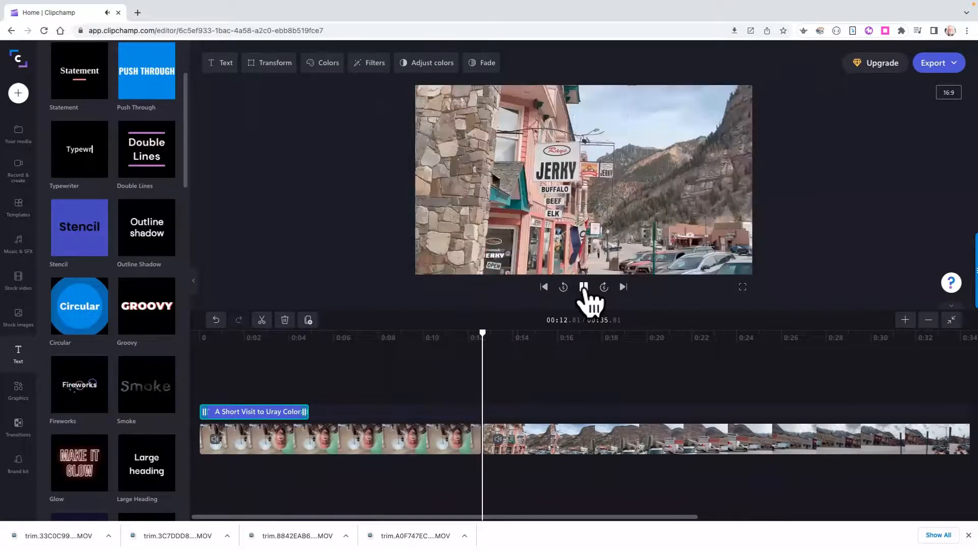
click(585, 298)
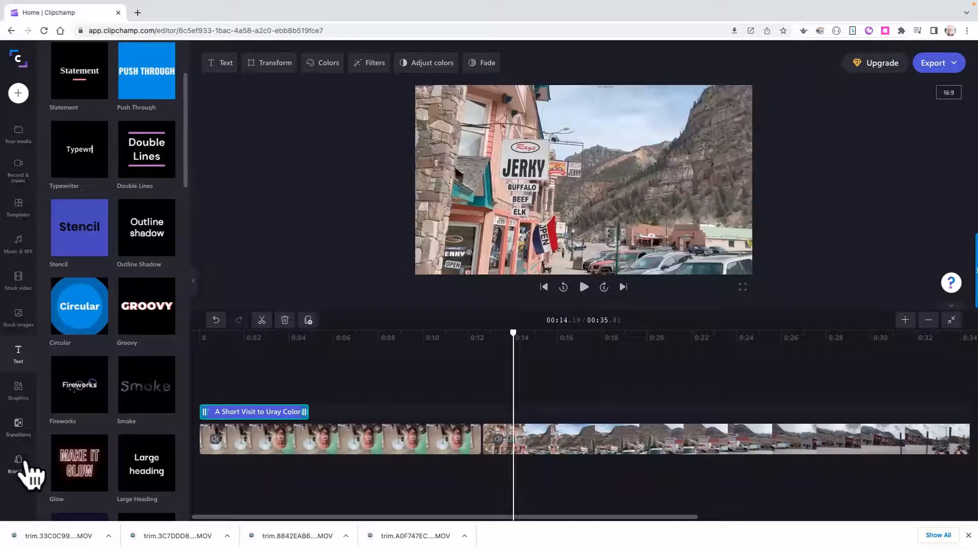
Add a Cross fade transition at the cut between the talking-head clip and the street clip.
click(20, 425)
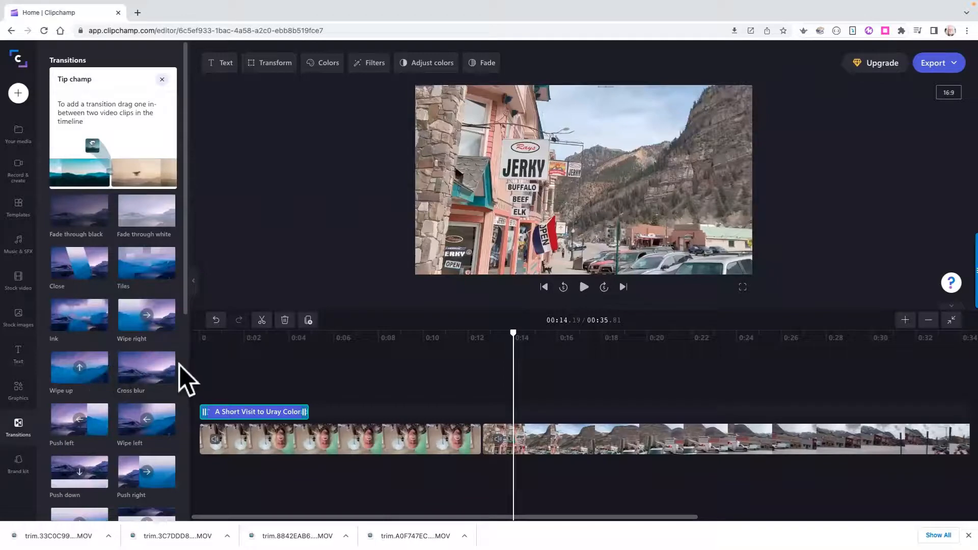
scroll(187, 332, down, 1)
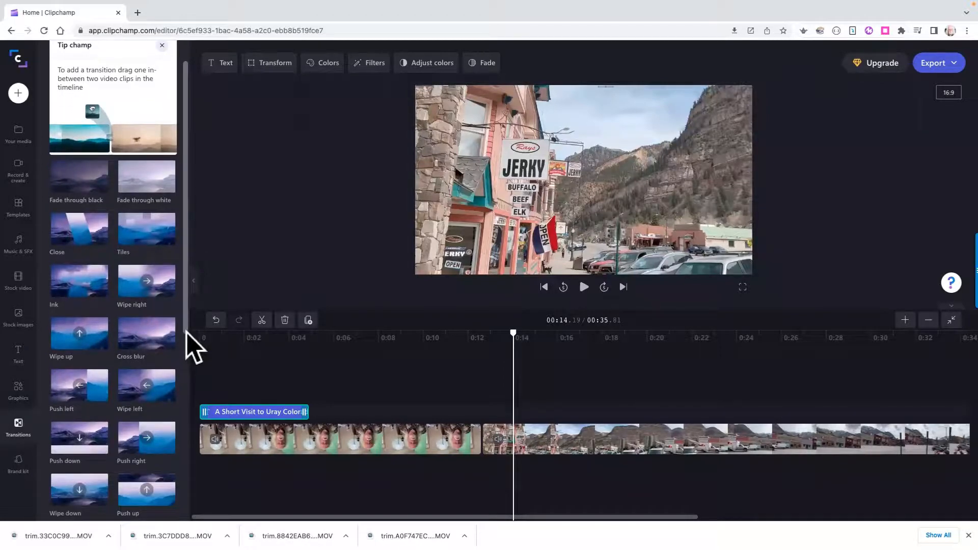
drag(186, 331, 188, 410)
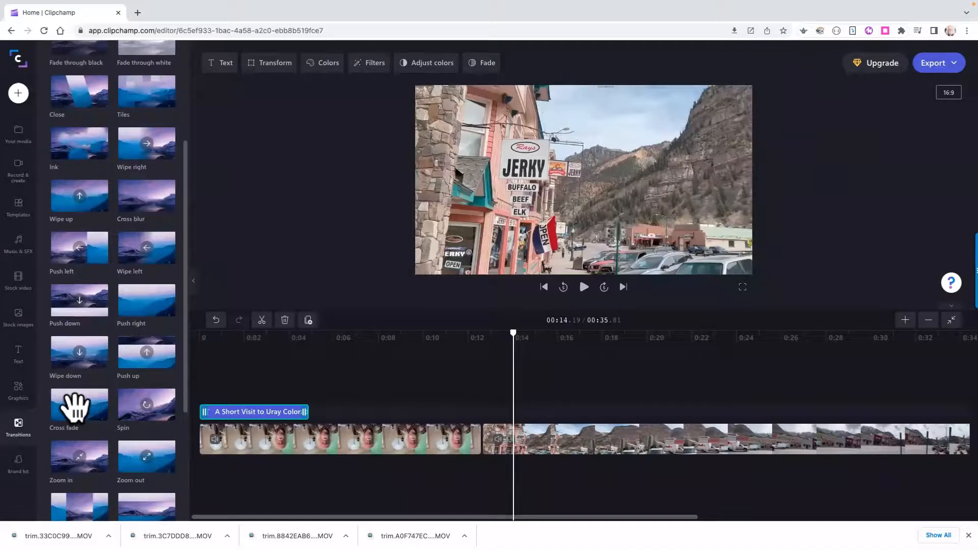
mouse_move(75, 406)
mouse_down()
mouse_move(369, 402)
mouse_move(386, 420)
mouse_move(469, 445)
mouse_up()
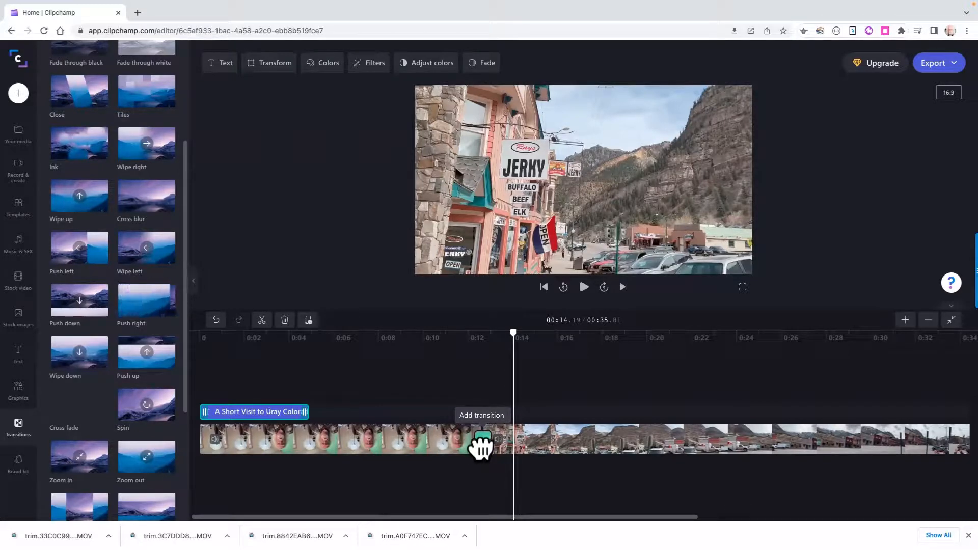
click(482, 439)
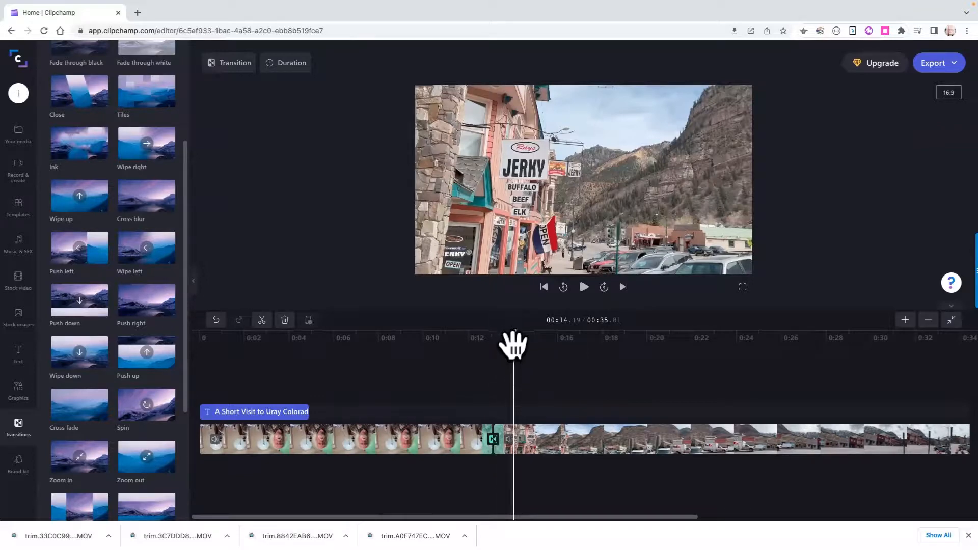
Preview the cross fade by playing from just before it into the street clip, leaving the playhead at about 15 seconds.
drag(512, 343, 461, 343)
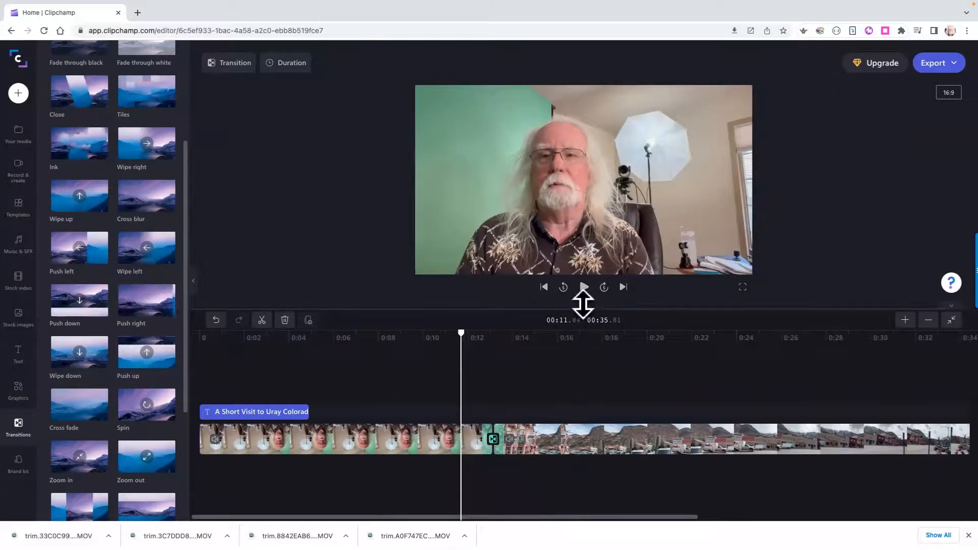
click(584, 288)
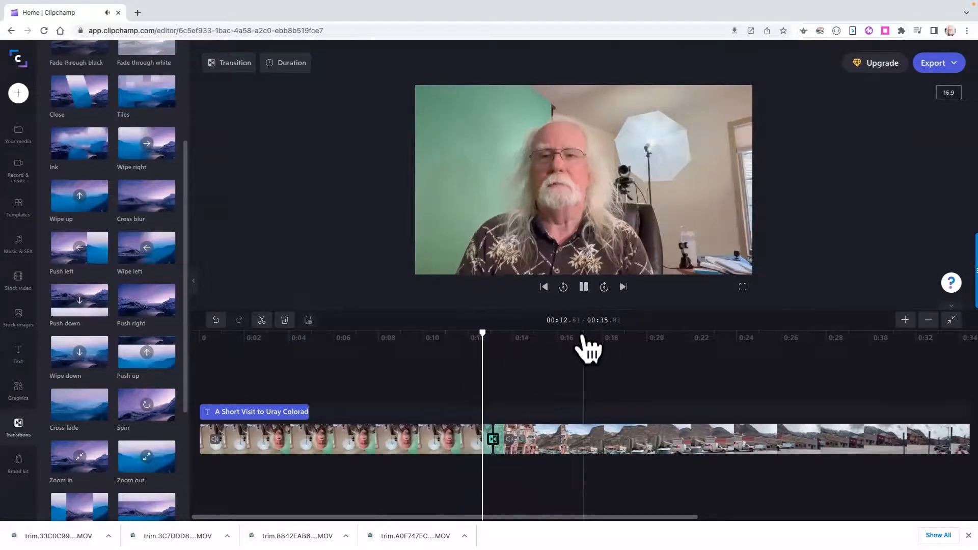
click(584, 289)
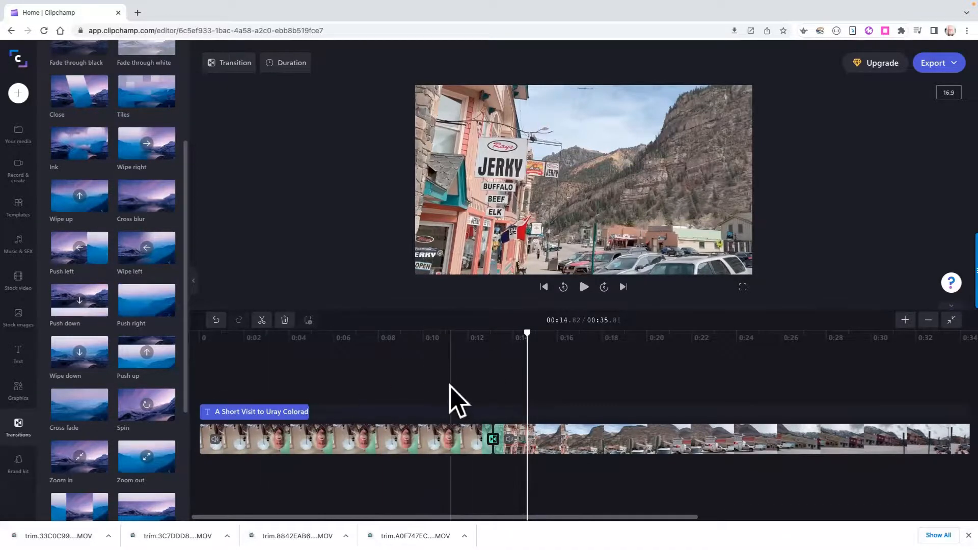
drag(528, 367, 531, 398)
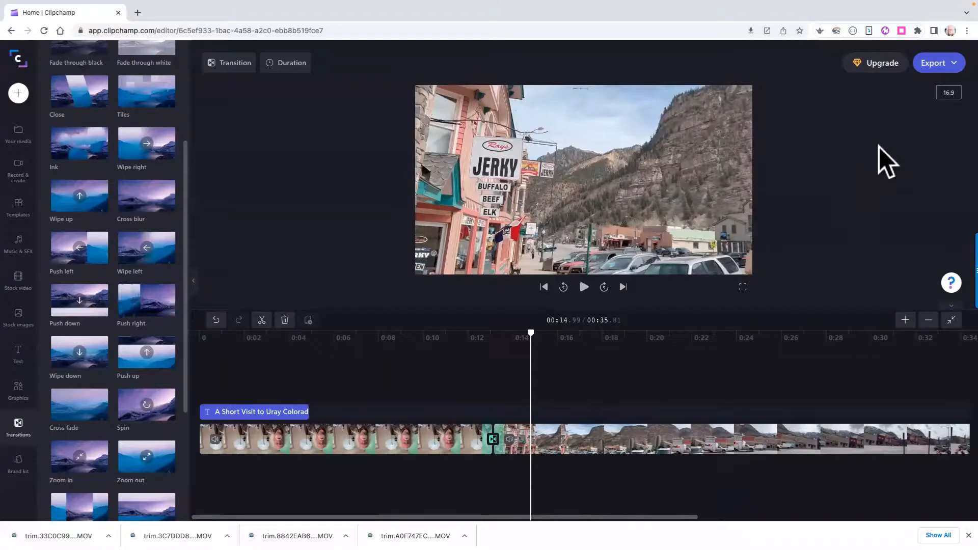
Export the video at 1080p and save it to the Videos folder as uray_tour.
click(936, 66)
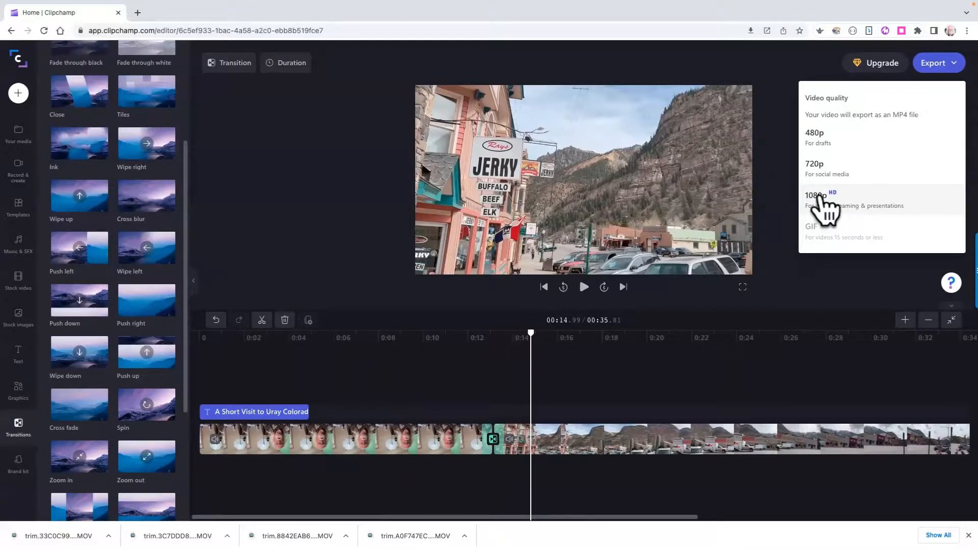
click(821, 198)
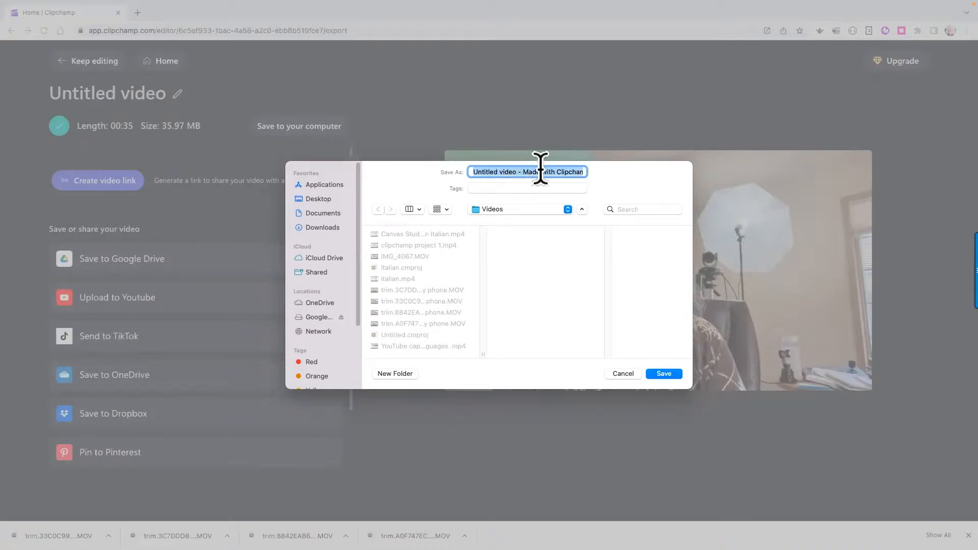
click(506, 172)
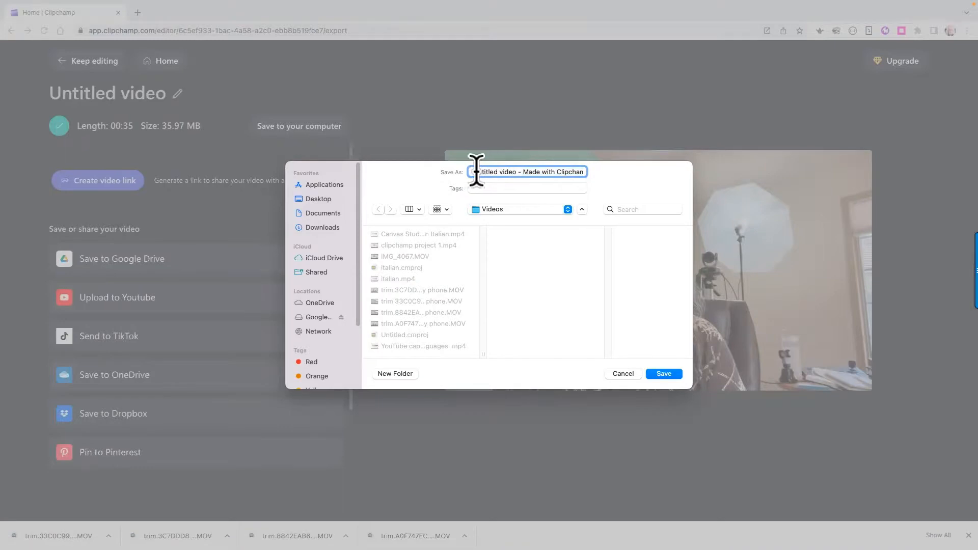
drag(476, 172, 614, 186)
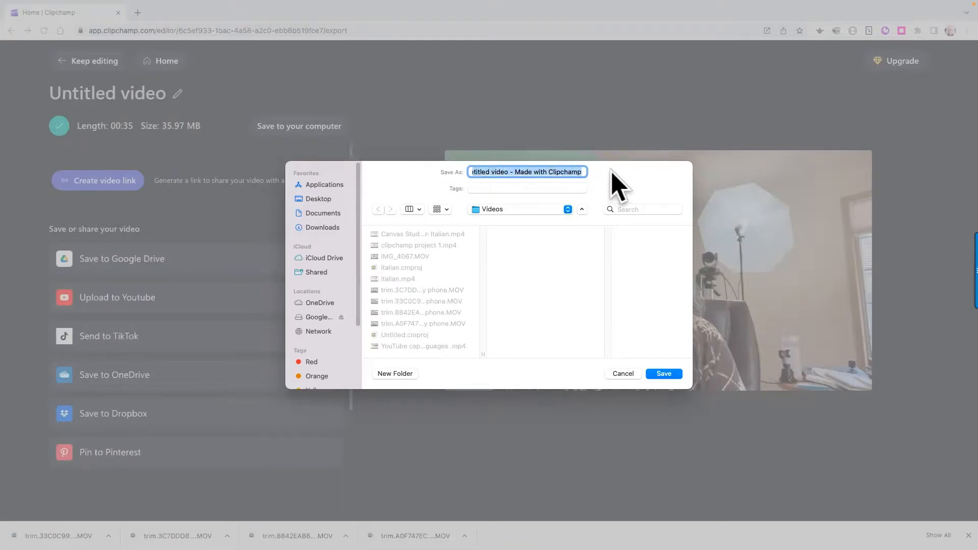
key(BackSpace)
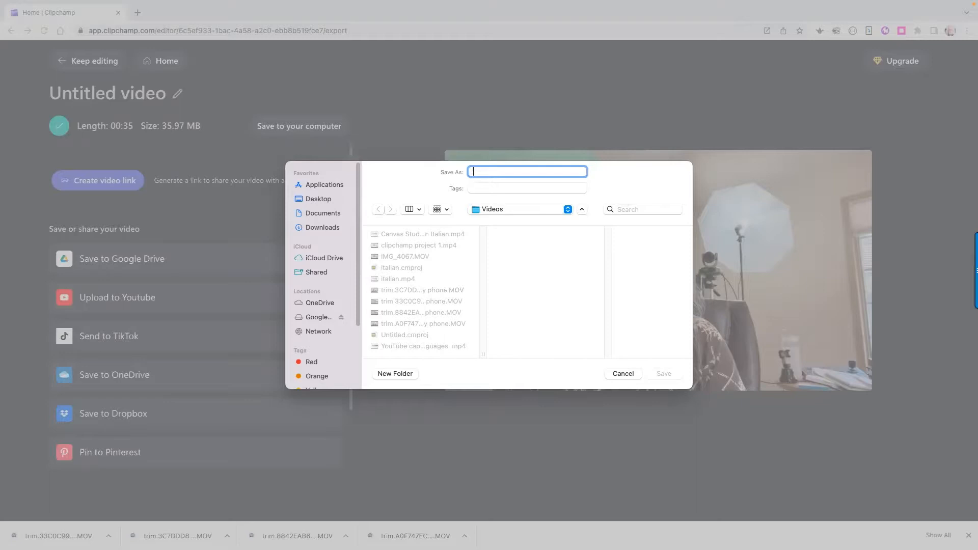
text(uray_tour)
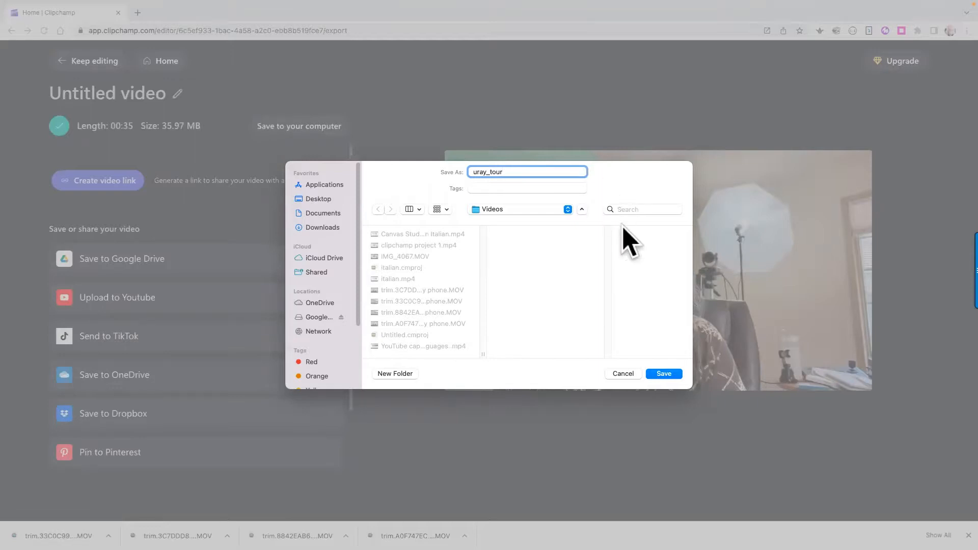
click(664, 374)
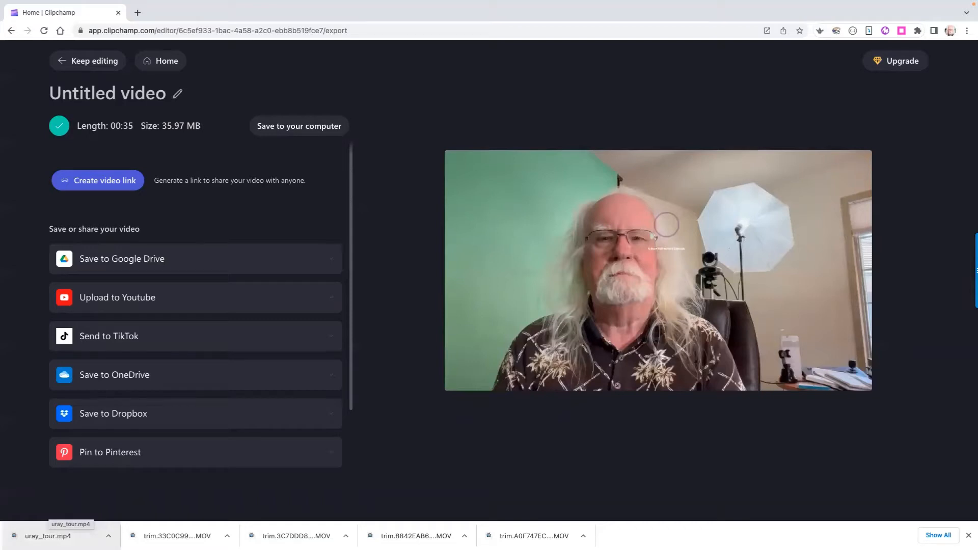
Open the exported uray_tour.mp4 in QuickTime Player and play it to review the finished video.
click(48, 536)
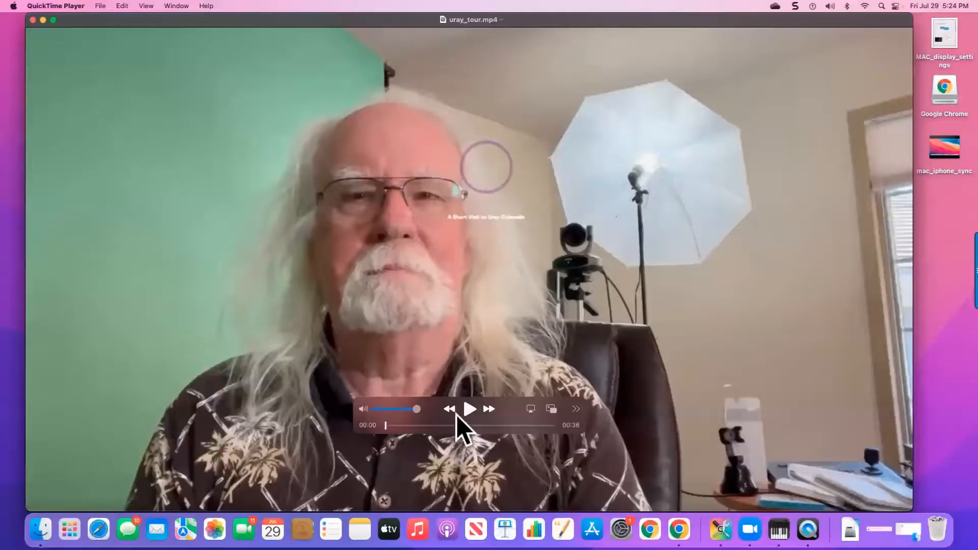
click(469, 409)
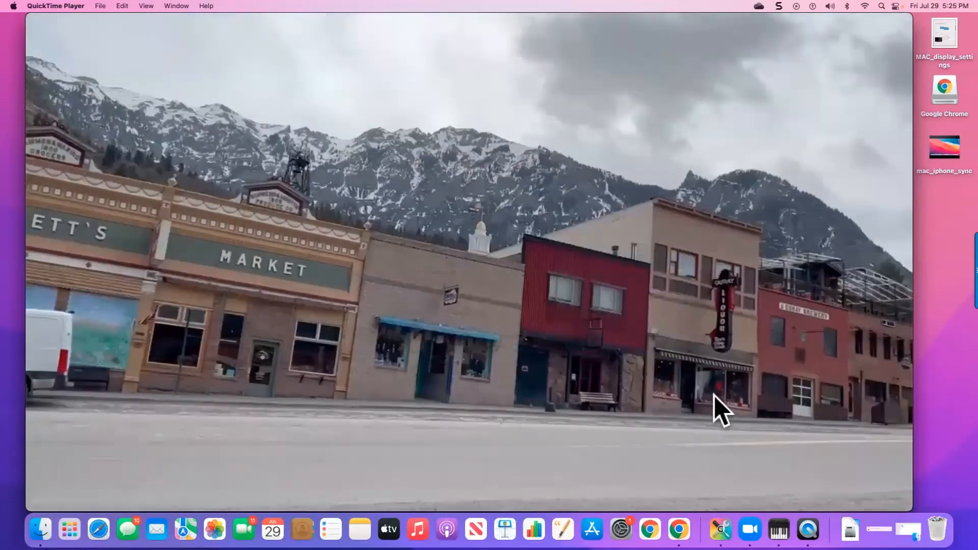
mouse_move(718, 410)
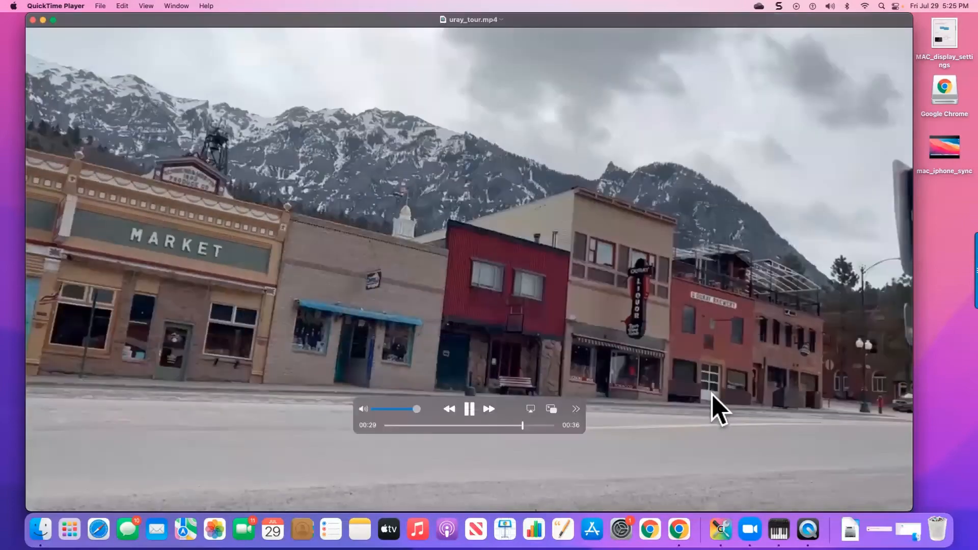